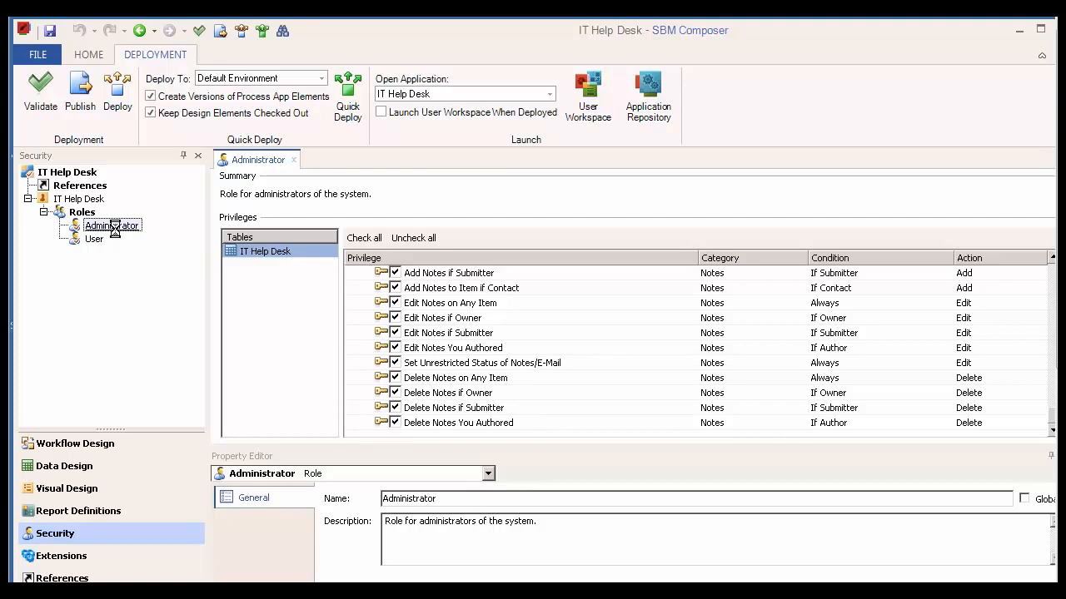
# Rename the User role of the IT Help Desk application to IT Customers.
pyautogui.click(93, 239)
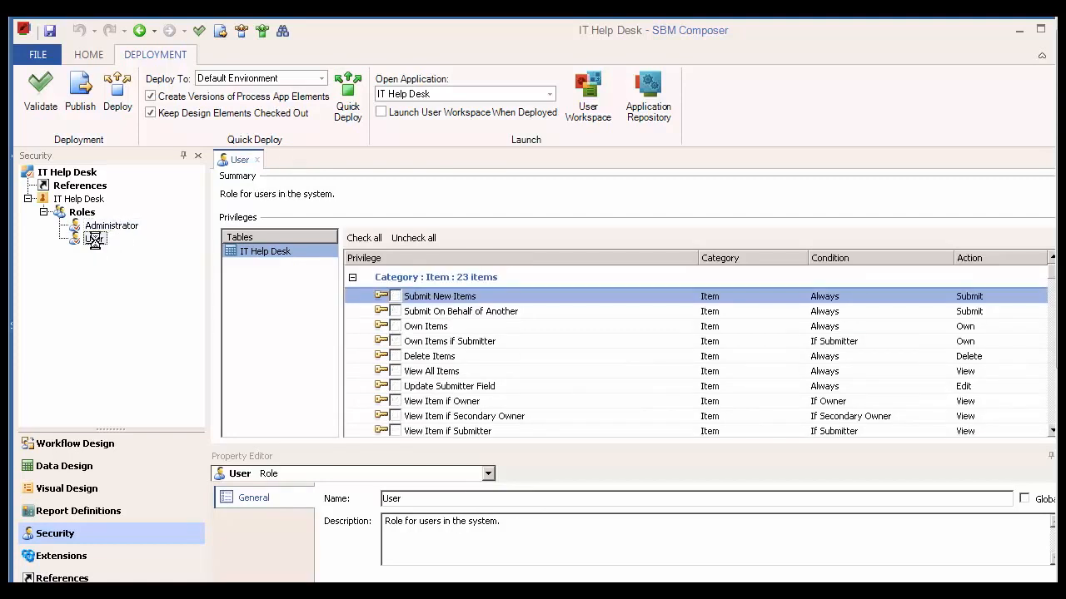
pyautogui.rightClick(94, 240)
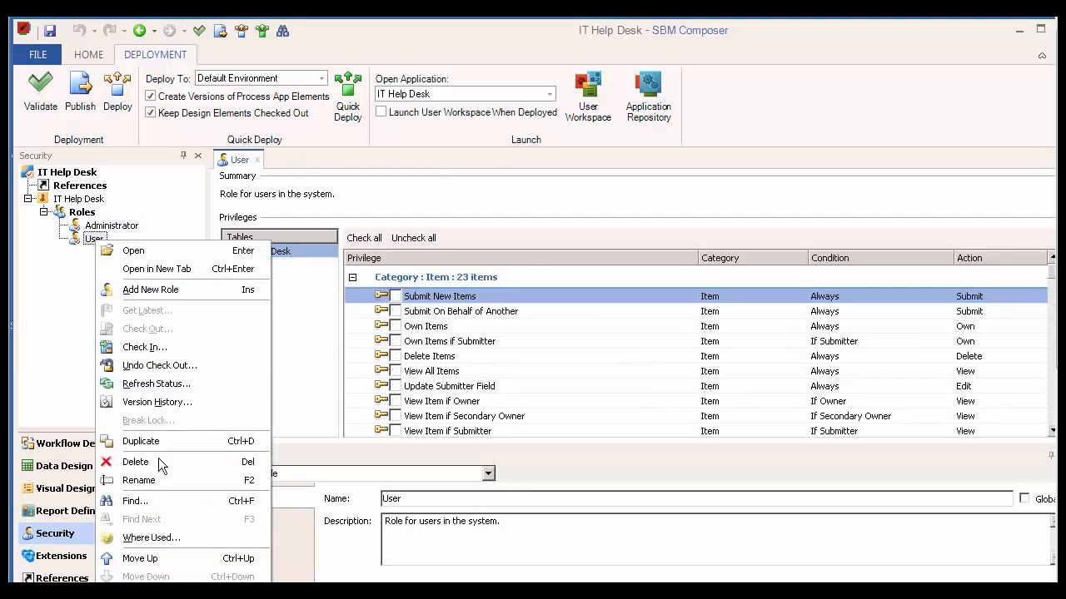
pyautogui.click(160, 489)
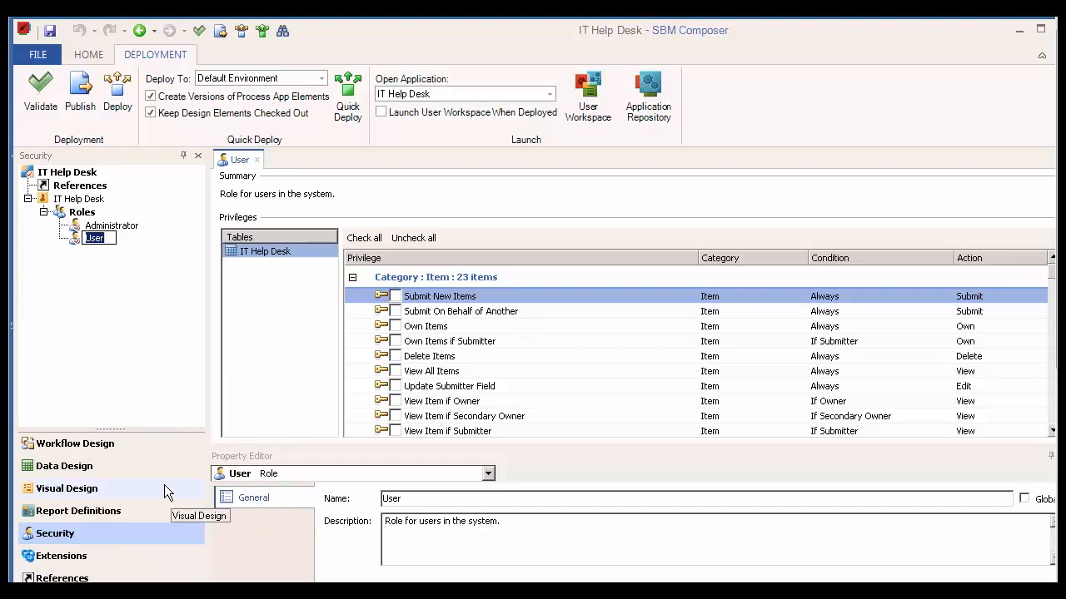
pyautogui.write('IT Customers')
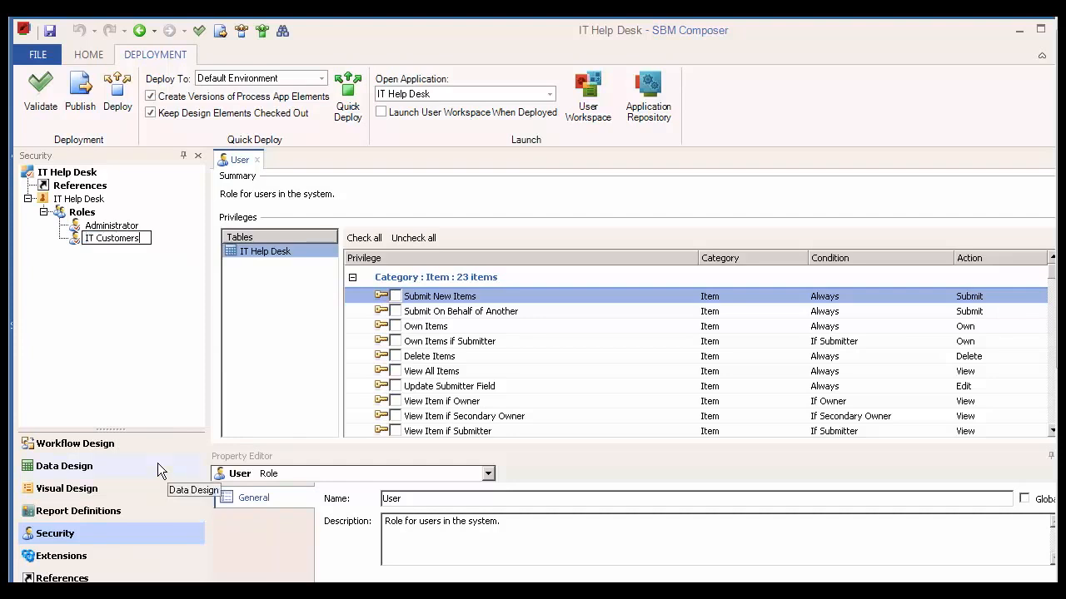
pyautogui.press('Return')
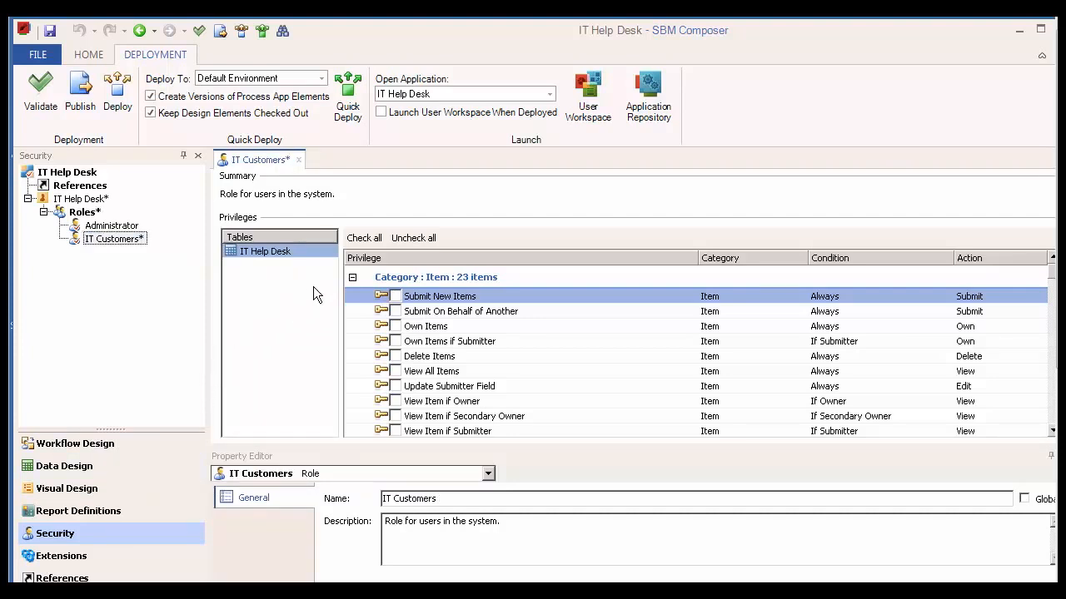
# Collapse the Item, Sections, Other, Reports, Attachments and Notes privilege categories of the IT Customers role.
pyautogui.click(352, 278)
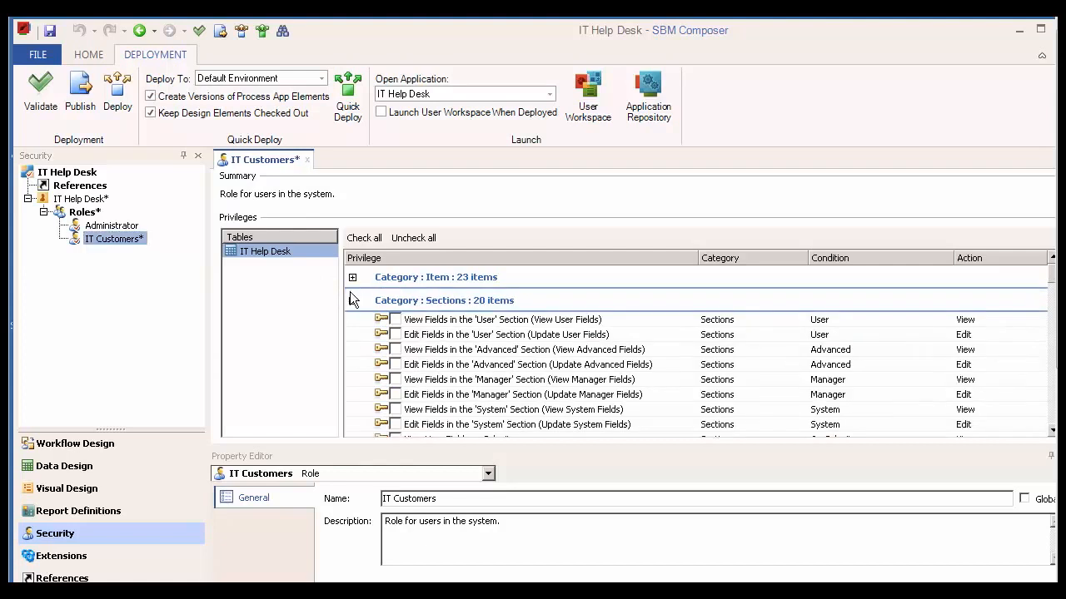
pyautogui.click(352, 301)
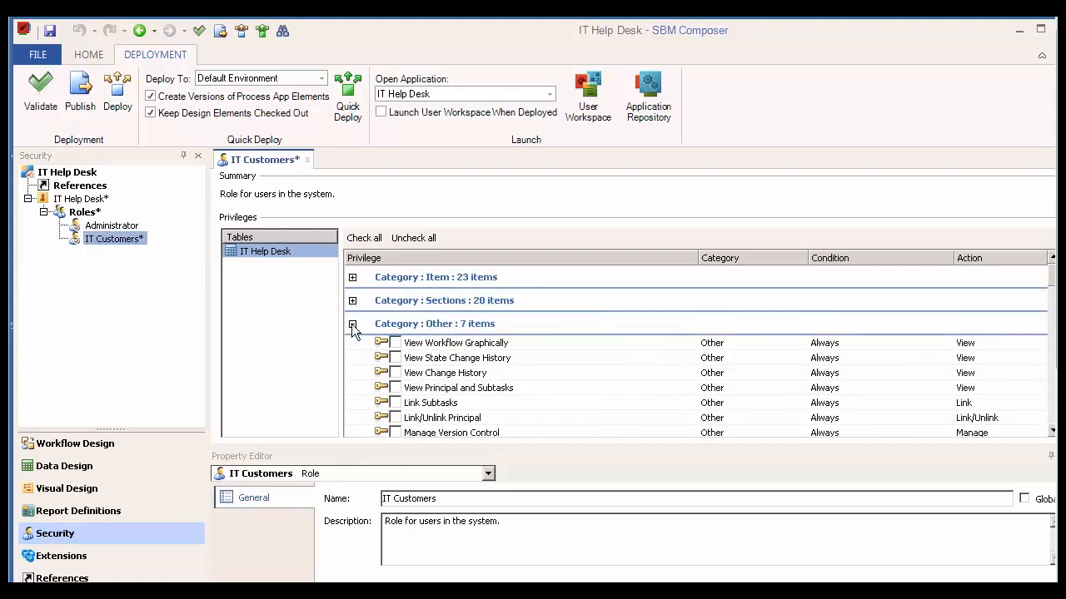
pyautogui.click(352, 325)
pyautogui.click(352, 348)
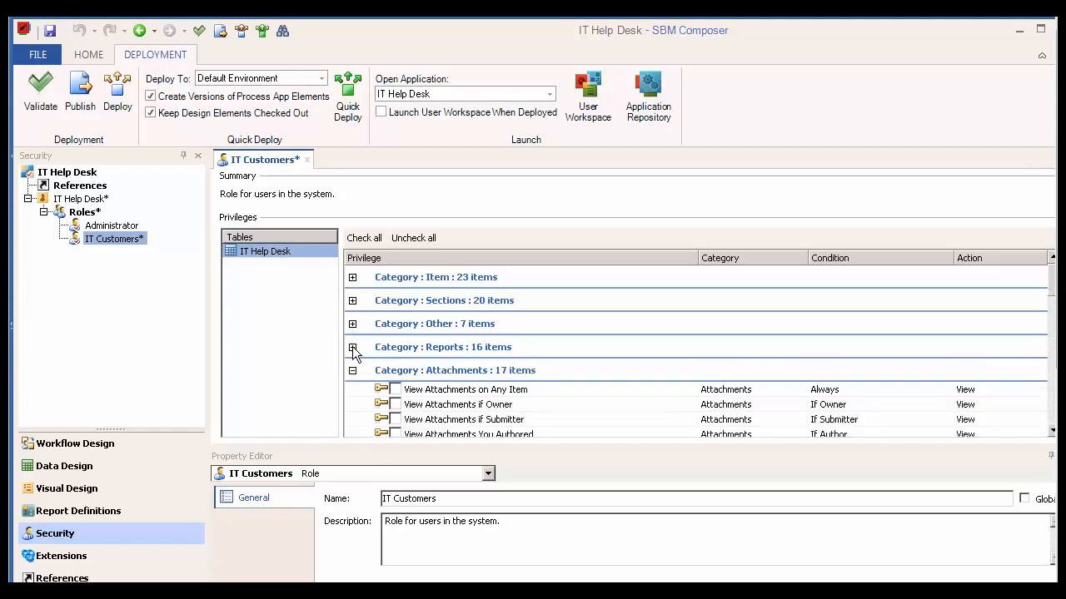
pyautogui.click(352, 372)
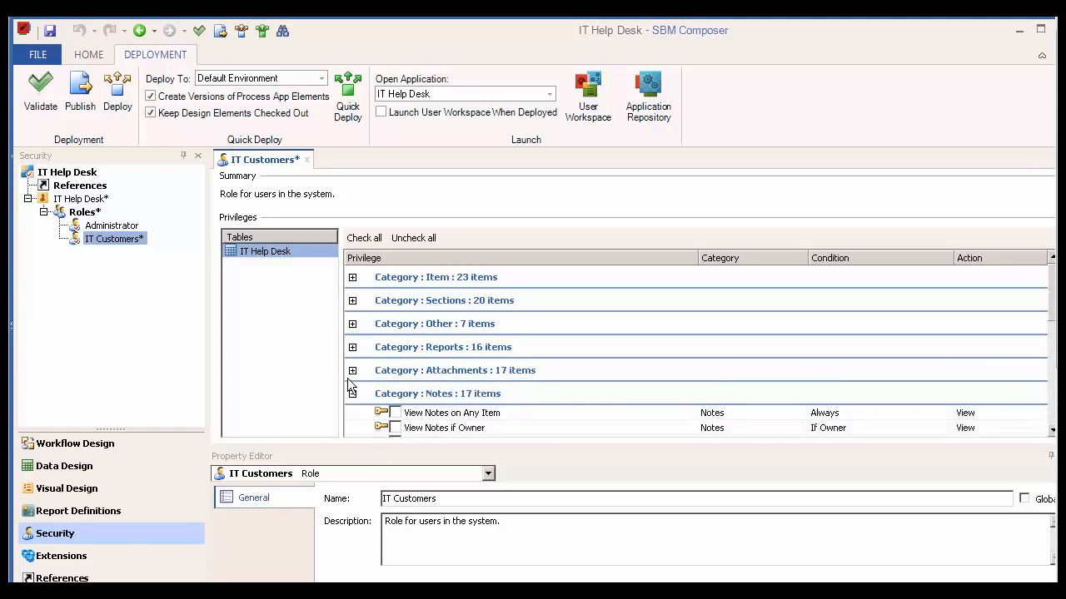
pyautogui.click(352, 395)
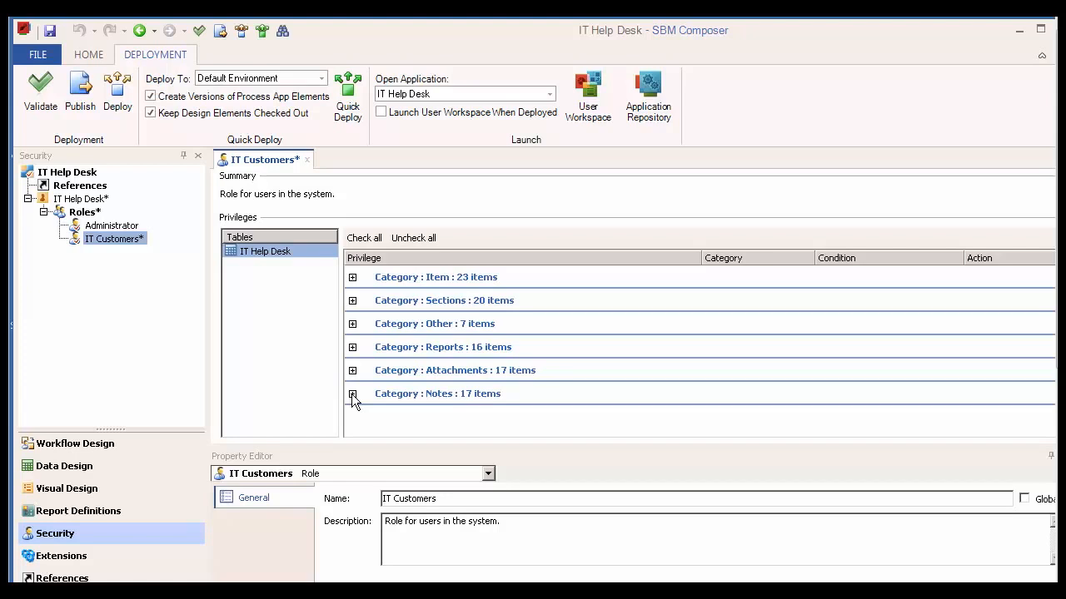
# Grant the IT Customers role the Item privileges Submit New Items, View Item if Submitter and Update Item if Submitter.
pyautogui.click(352, 278)
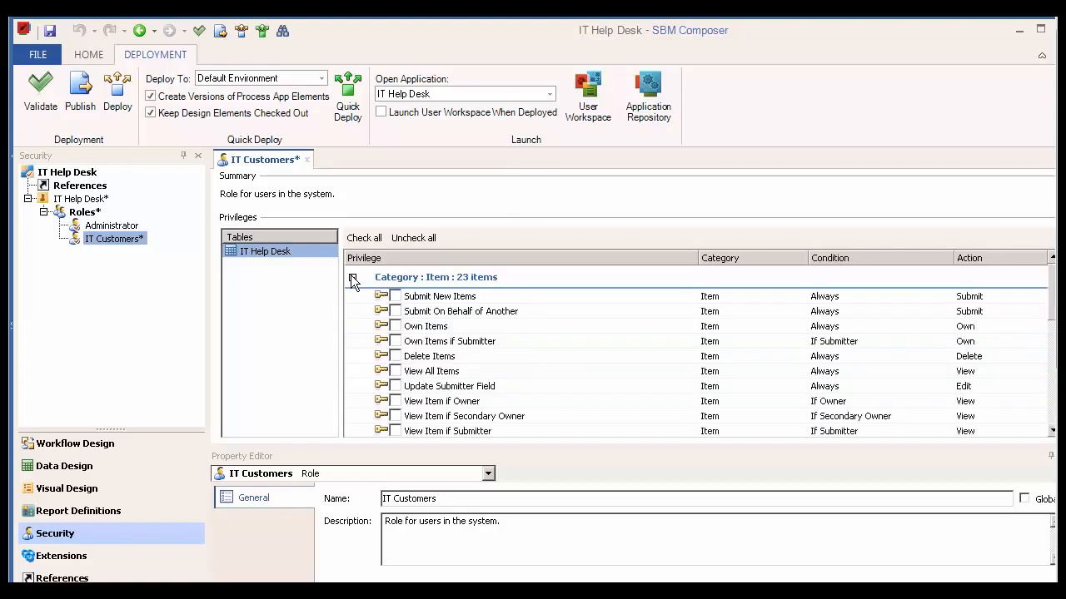
pyautogui.click(395, 296)
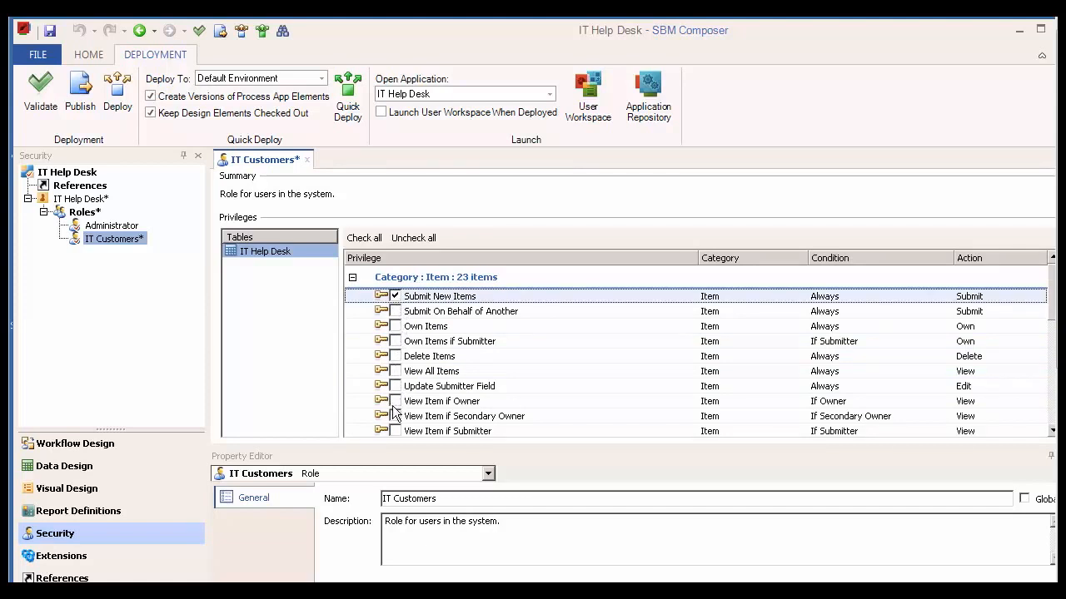
pyautogui.click(397, 431)
pyautogui.scroll(-2, 396, 435)
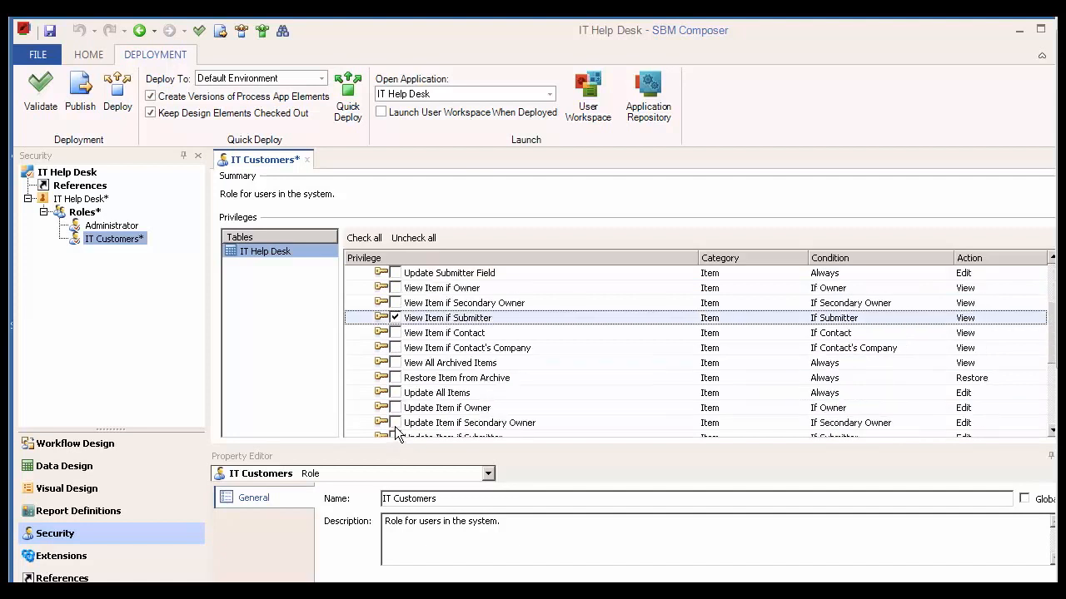
pyautogui.scroll(-1, 396, 431)
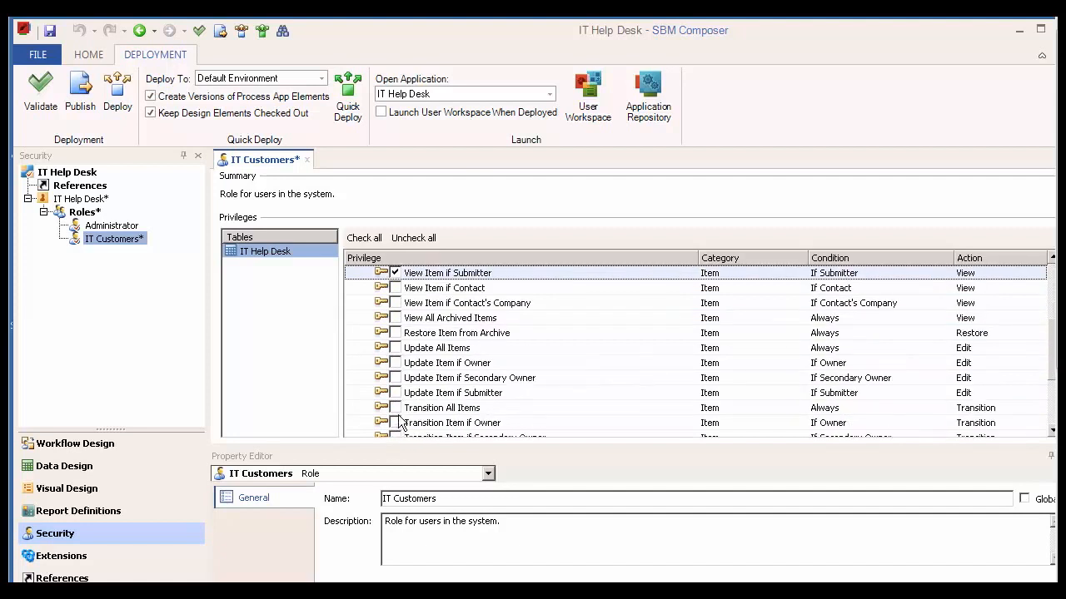
pyautogui.click(395, 391)
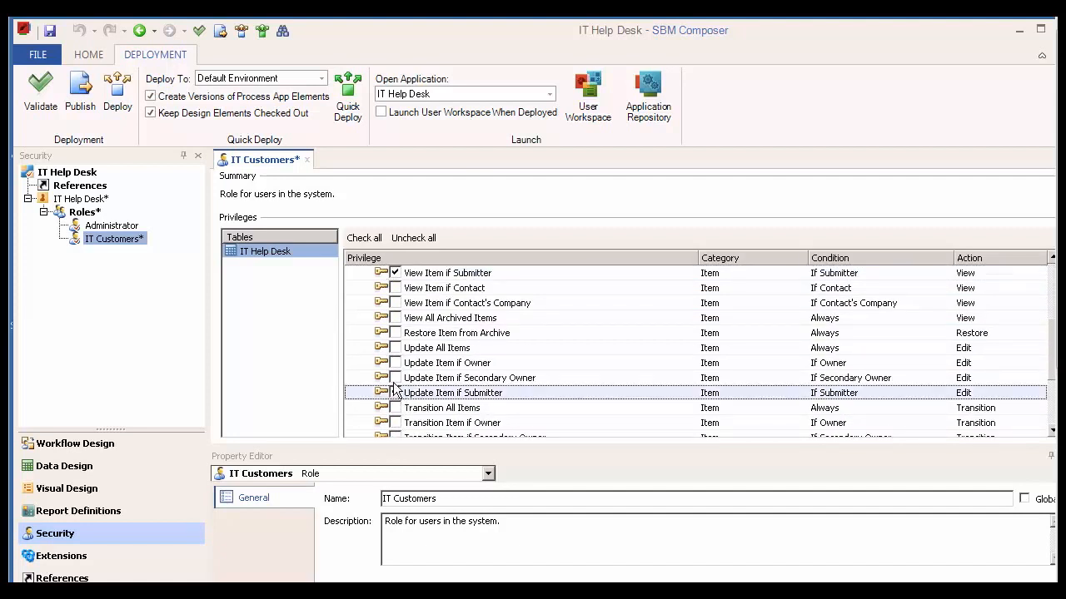
pyautogui.click(395, 392)
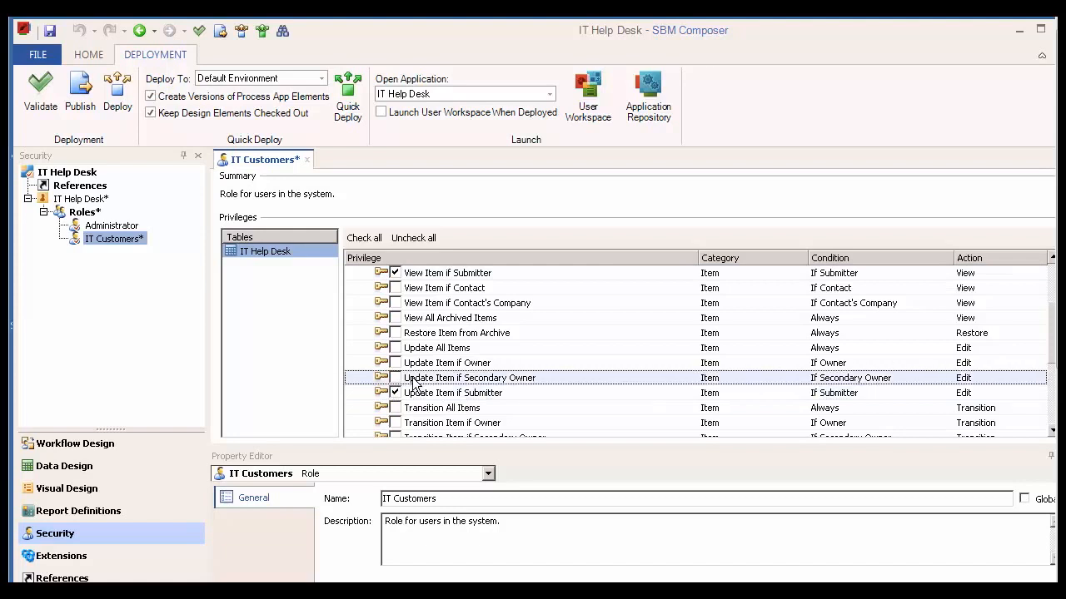
pyautogui.scroll(4, 413, 383)
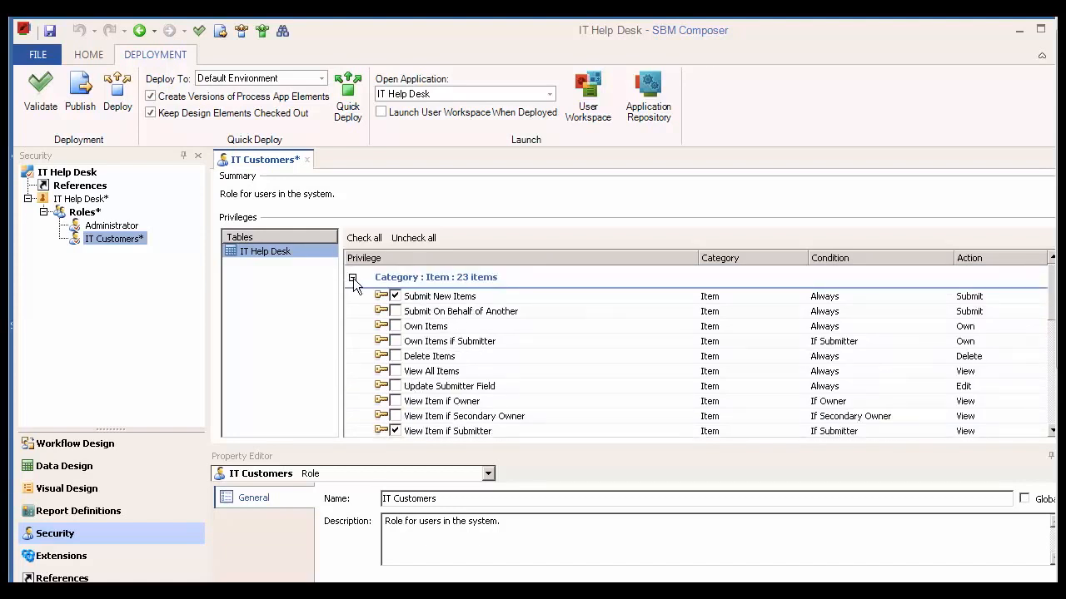
pyautogui.click(352, 278)
# Grant the IT Customers role the Sections privileges to view and edit fields in the 'User' section.
pyautogui.click(352, 301)
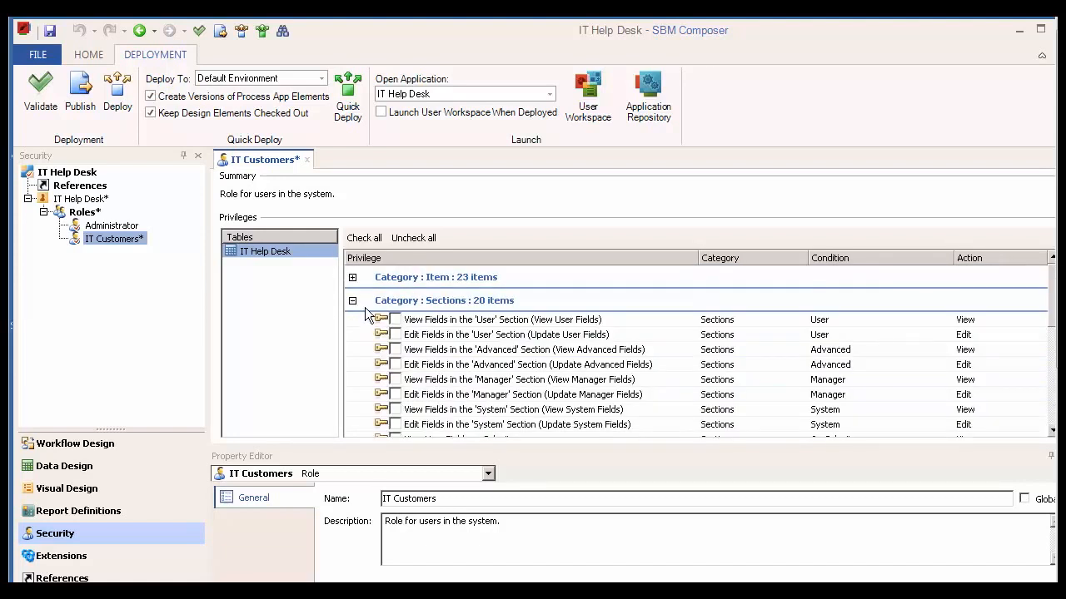
pyautogui.click(395, 322)
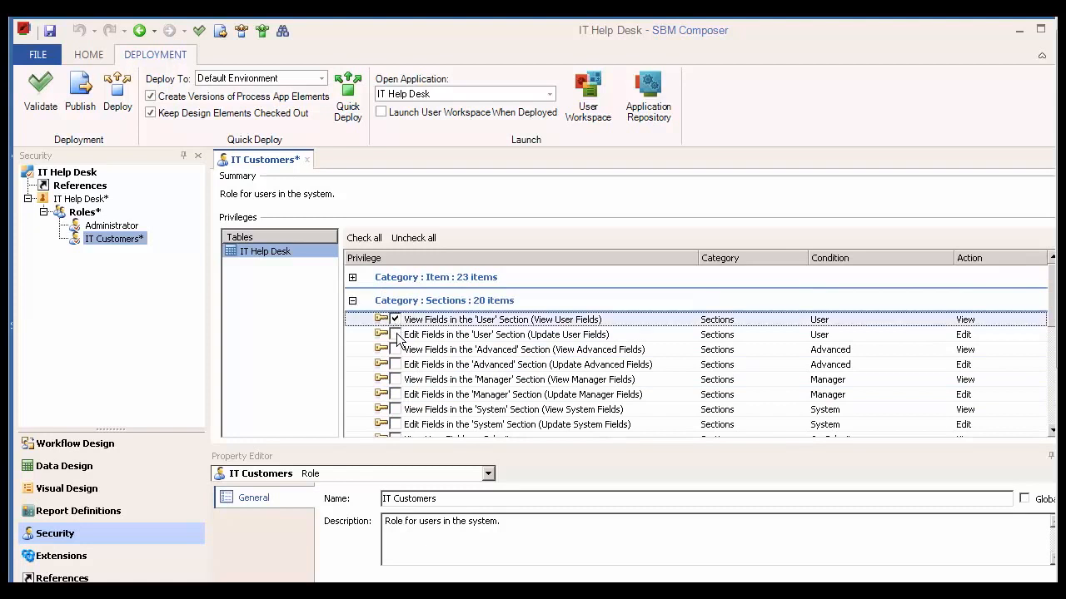
pyautogui.click(395, 335)
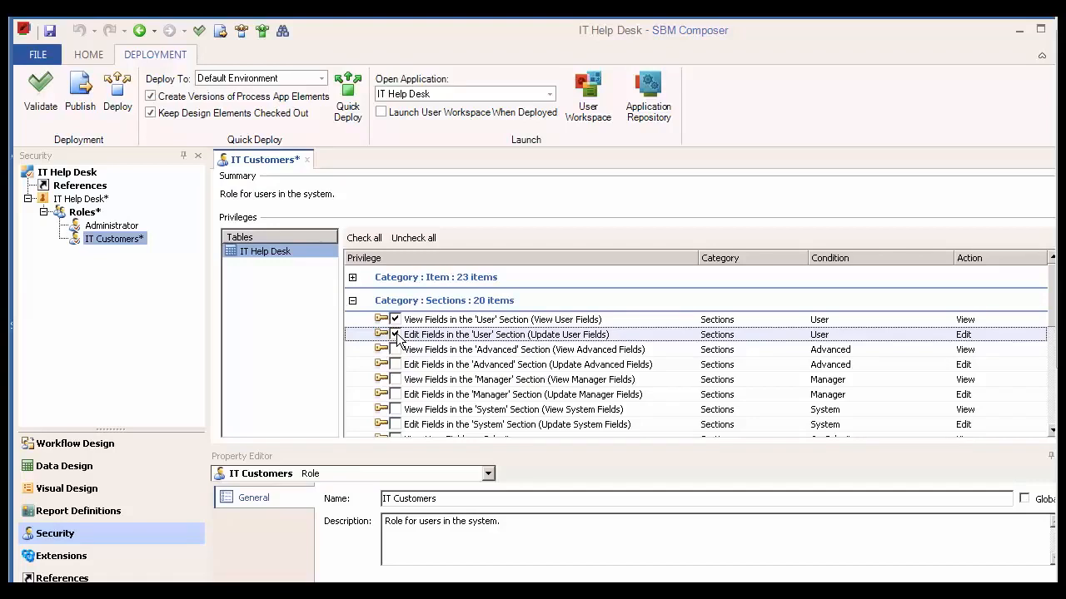
pyautogui.click(352, 302)
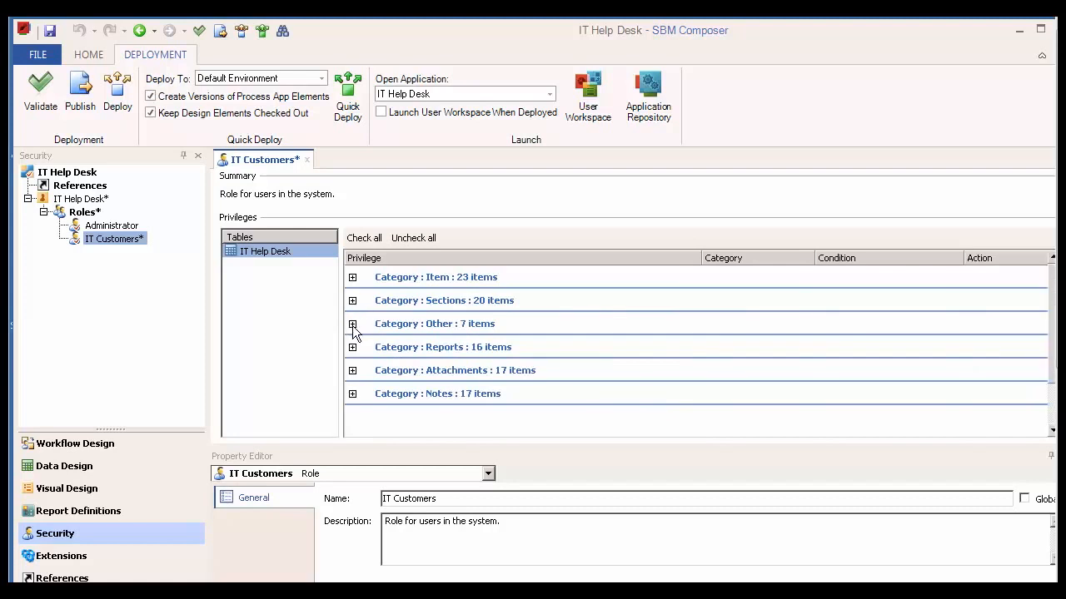
# Enable View Change History, View State Change History and View Workflow Graphically in the Other category for IT Customers.
pyautogui.click(353, 325)
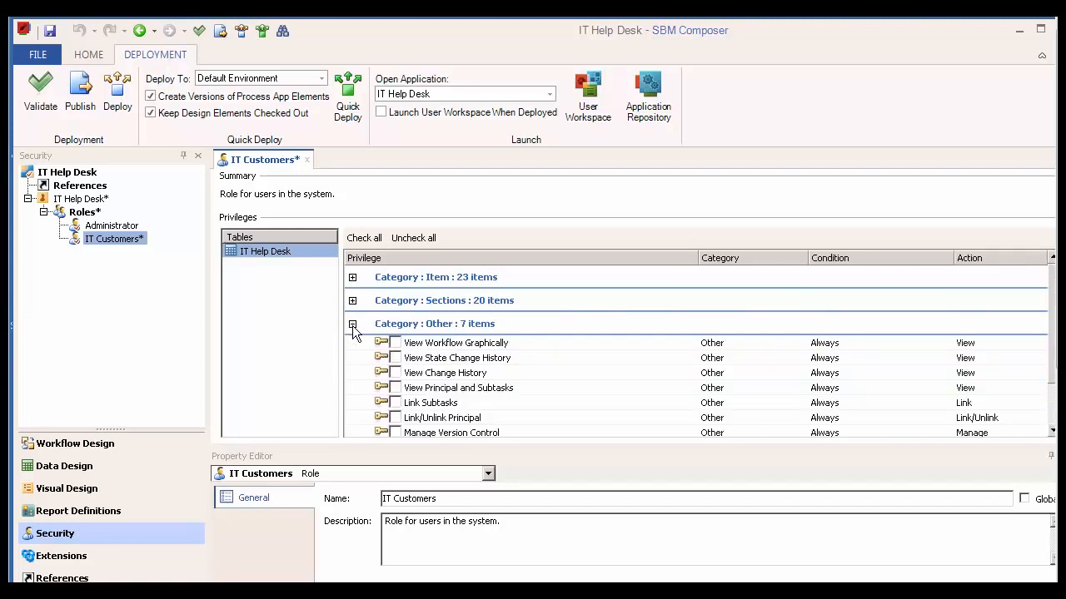
pyautogui.click(397, 367)
pyautogui.click(395, 357)
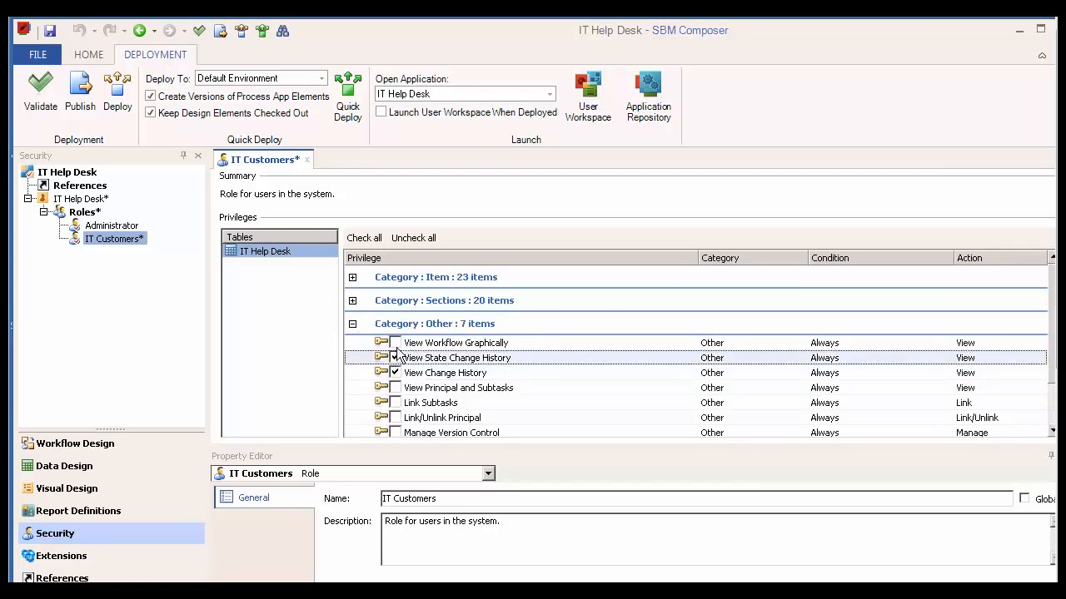
pyautogui.click(396, 343)
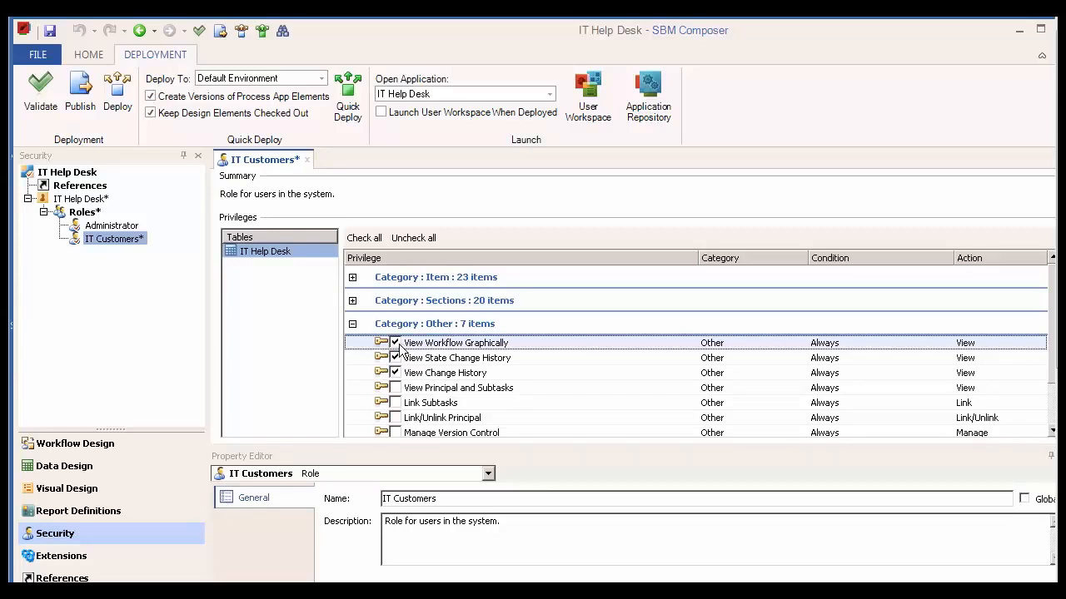
pyautogui.click(352, 324)
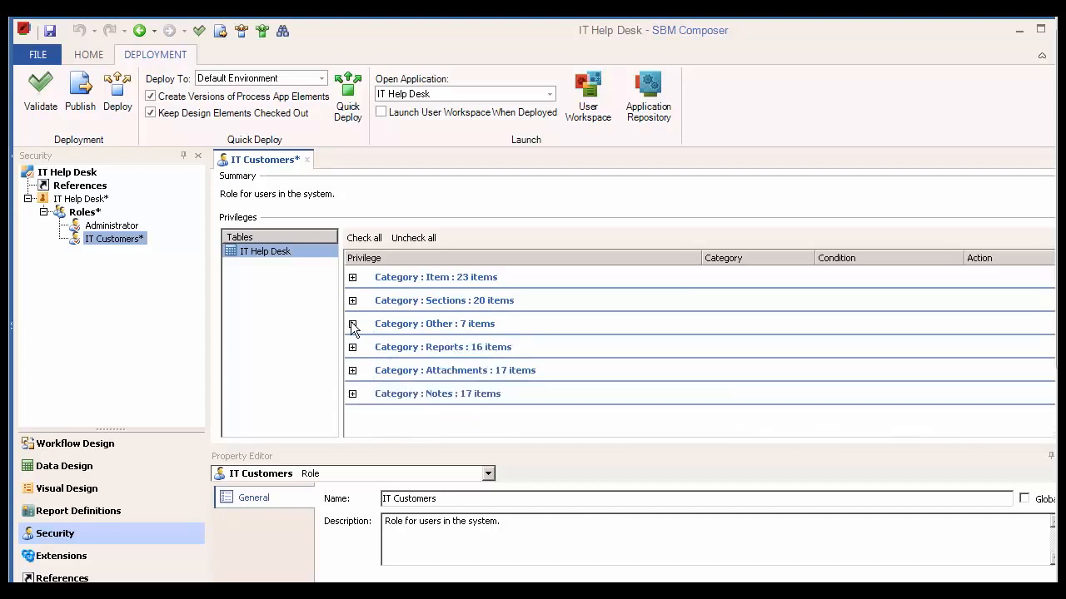
# Enable the Manage Private reports and Run Guest-Level reports privileges in the Reports category for IT Customers.
pyautogui.click(352, 347)
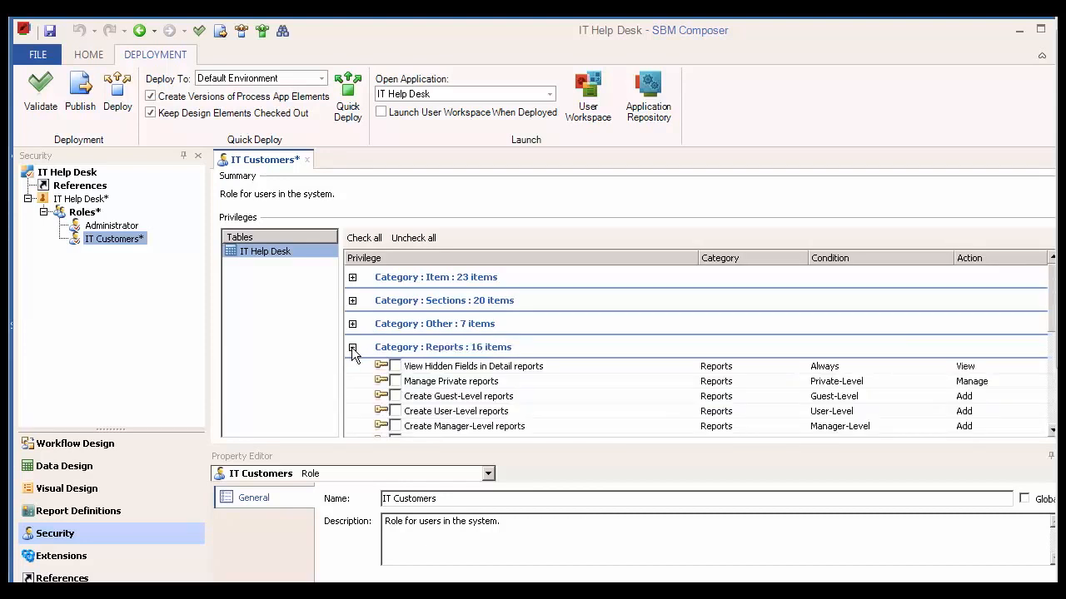
pyautogui.click(396, 381)
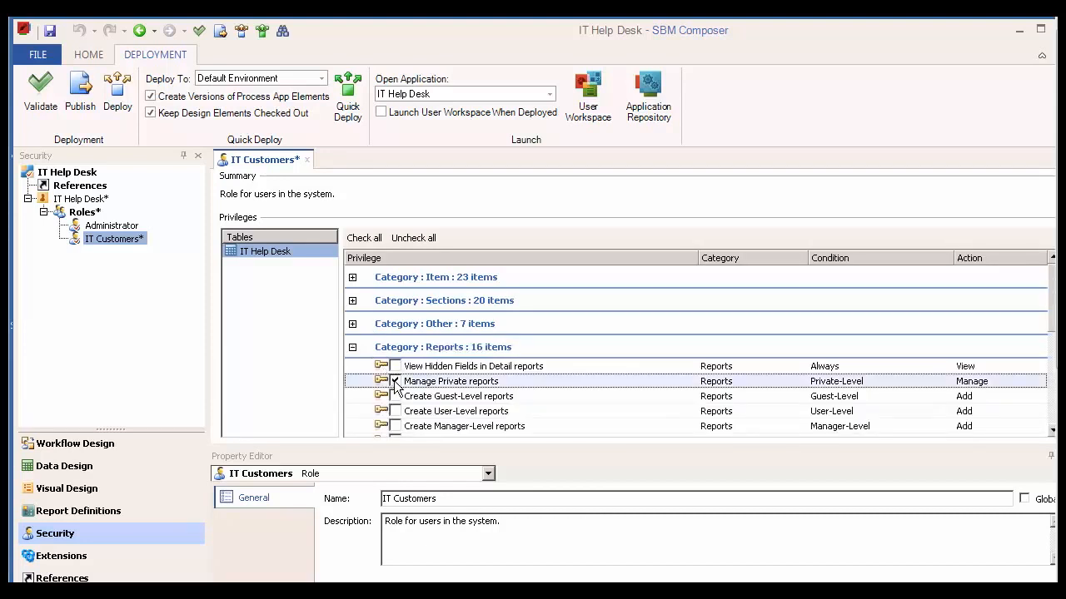
pyautogui.scroll(-2, 396, 383)
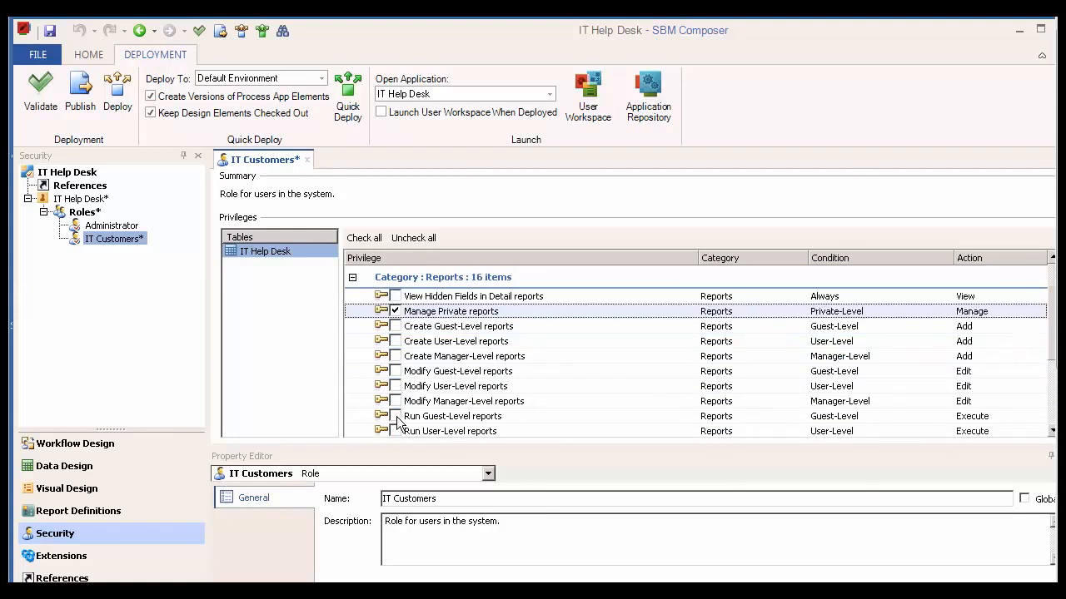
pyautogui.click(395, 417)
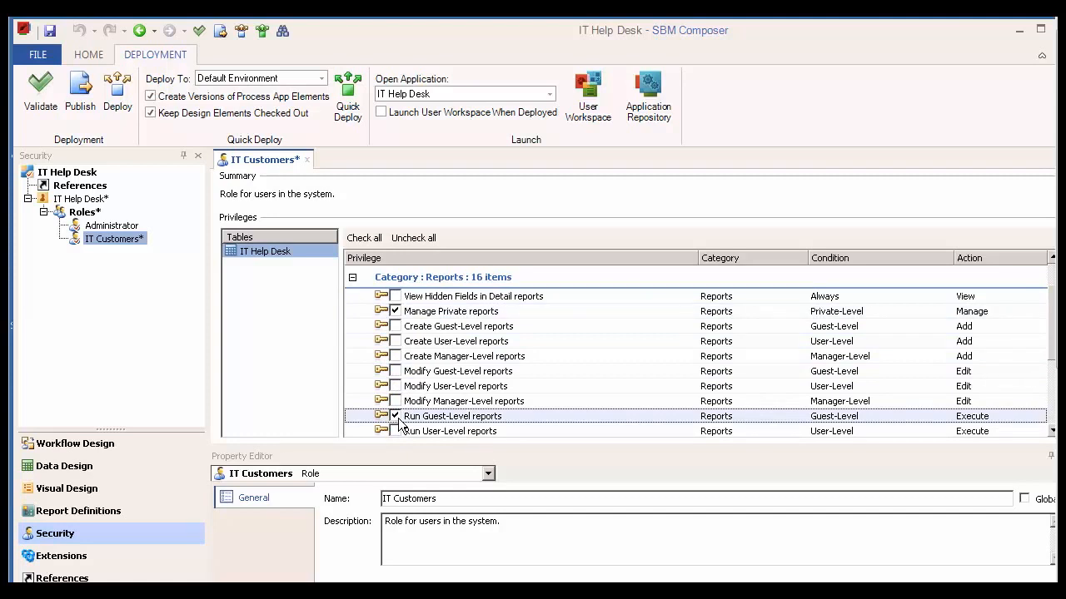
pyautogui.click(352, 277)
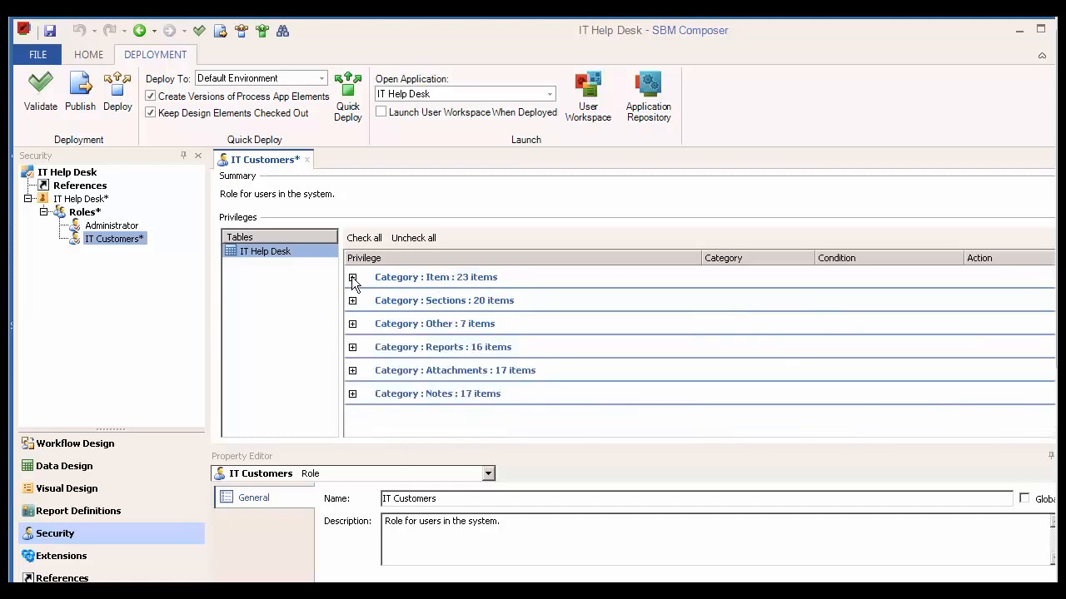
# Enable View, Add and Edit Attachments if Submitter in the Attachments category for the IT Customers role.
pyautogui.click(353, 370)
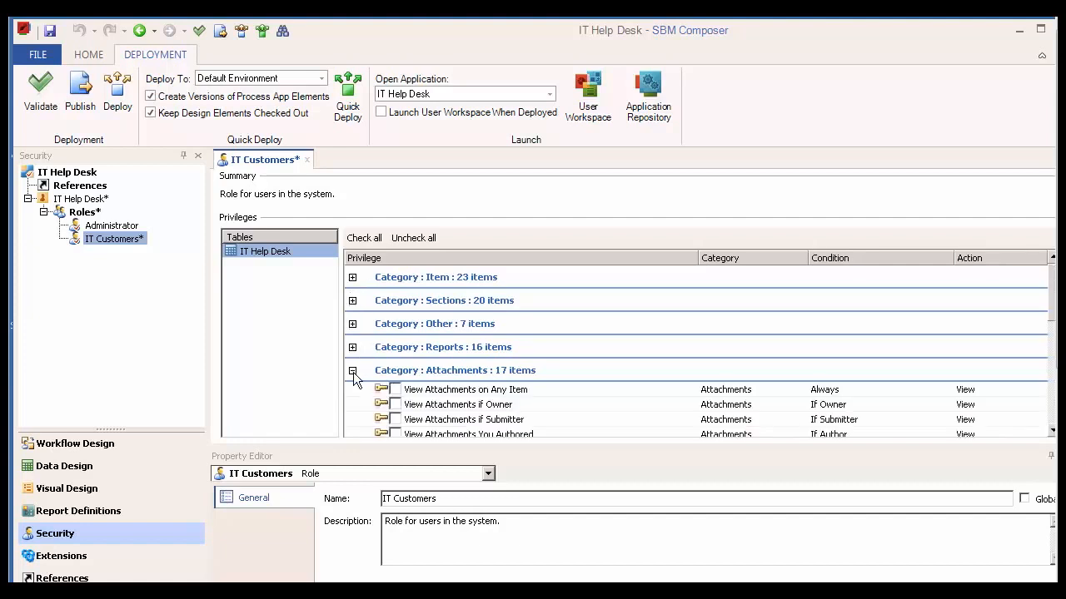
pyautogui.click(398, 420)
pyautogui.scroll(-2, 398, 420)
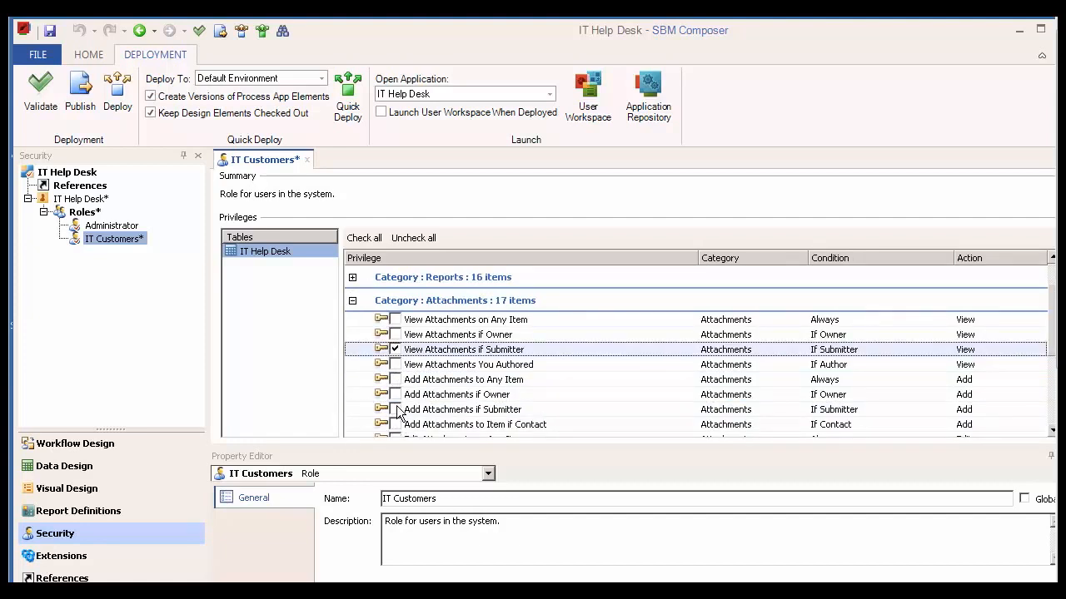
pyautogui.click(396, 409)
pyautogui.scroll(-2, 398, 412)
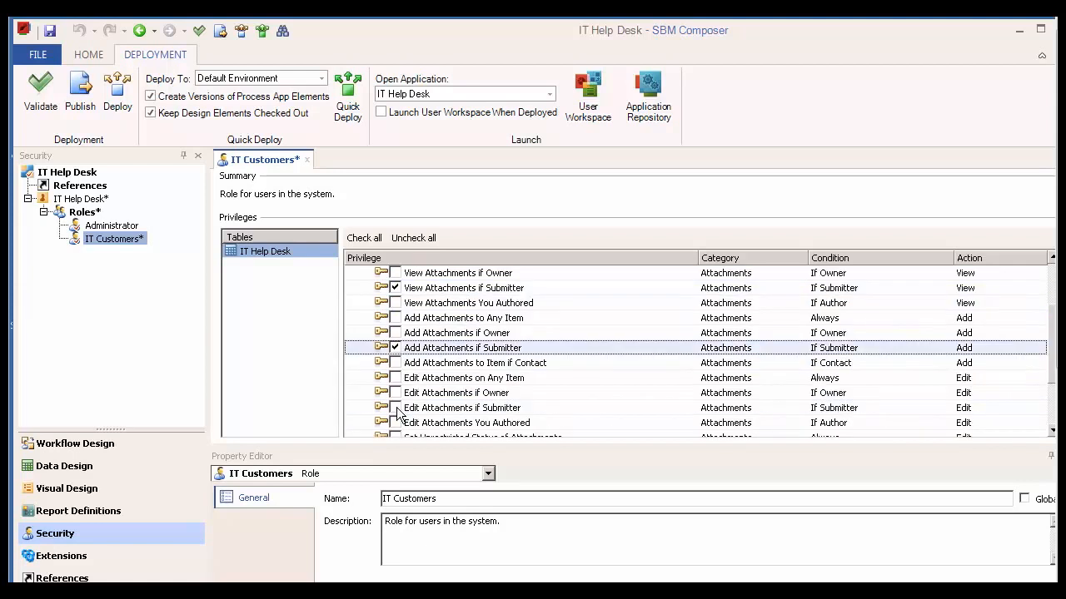
pyautogui.click(396, 409)
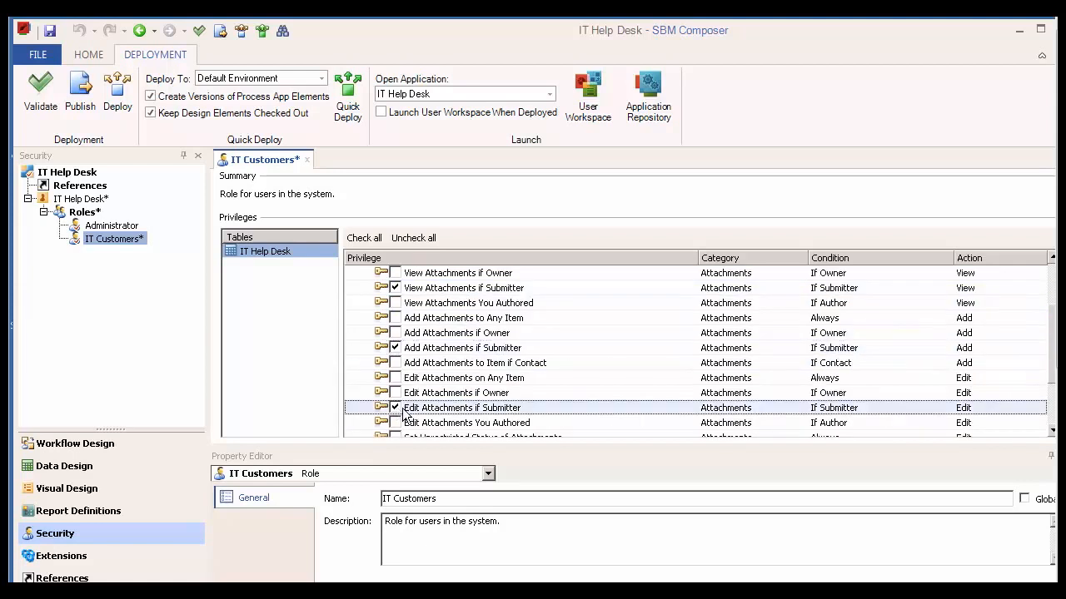
pyautogui.scroll(3, 350, 383)
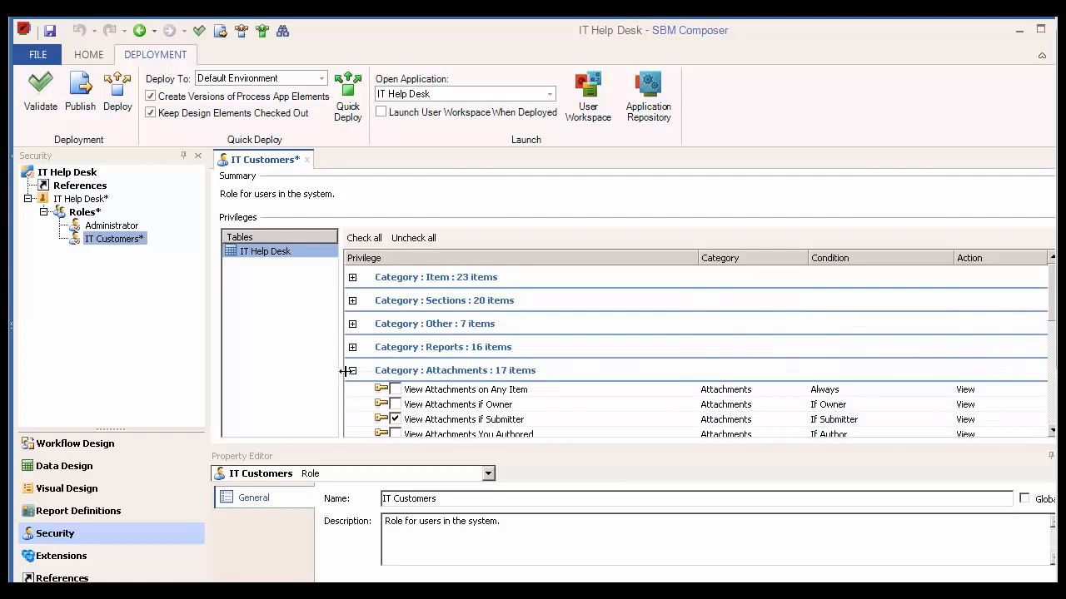
# Enable Add Notes if Submitter and View Notes if Submitter in the Notes category for the IT Customers role and save the changes.
pyautogui.click(350, 371)
pyautogui.click(351, 392)
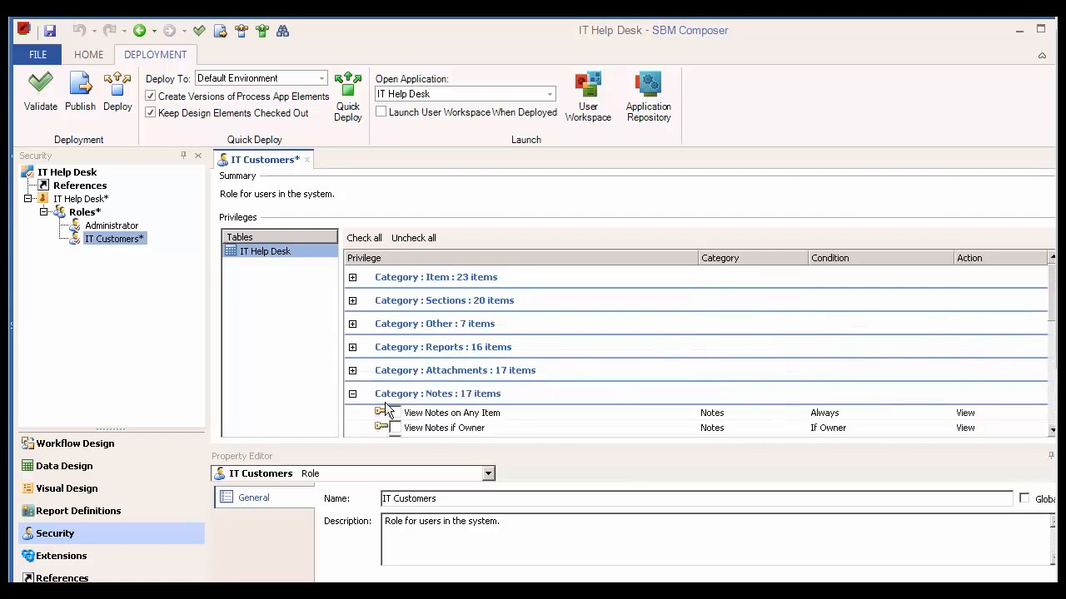
pyautogui.scroll(-1, 390, 412)
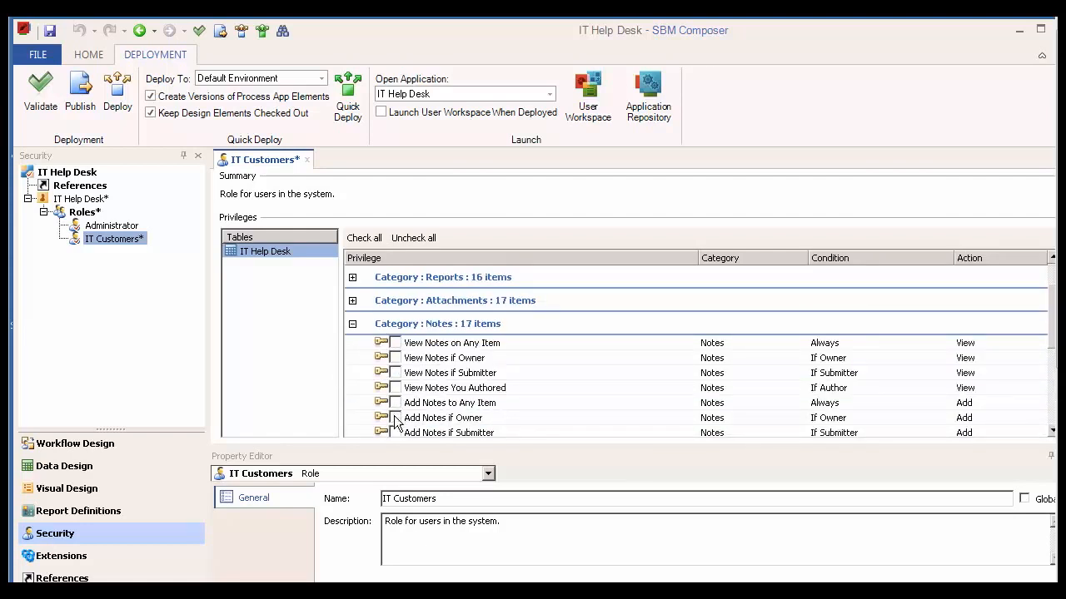
pyautogui.click(396, 433)
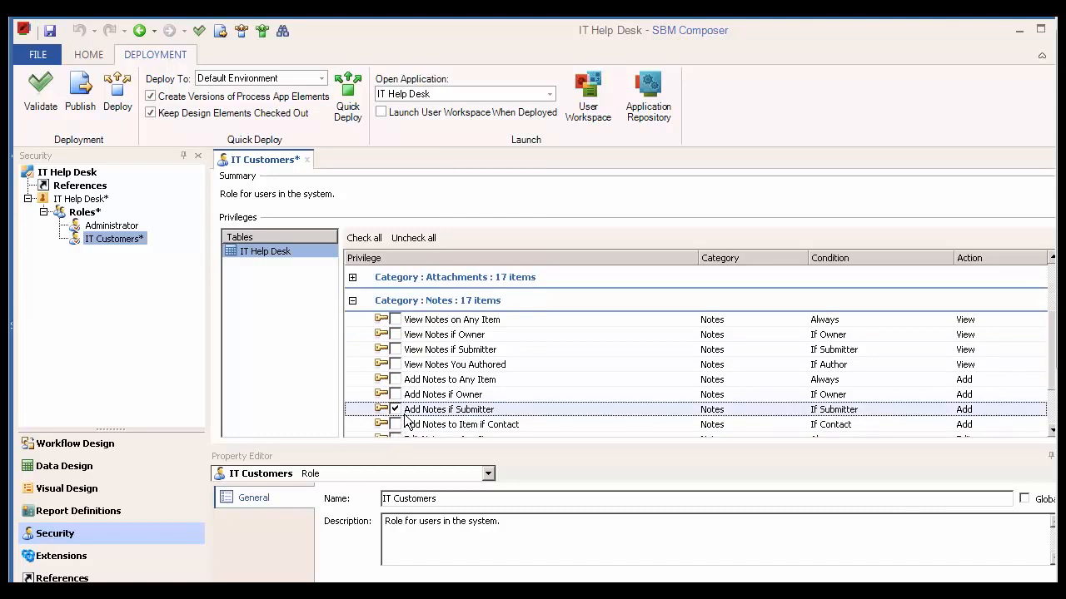
pyautogui.scroll(-1, 405, 421)
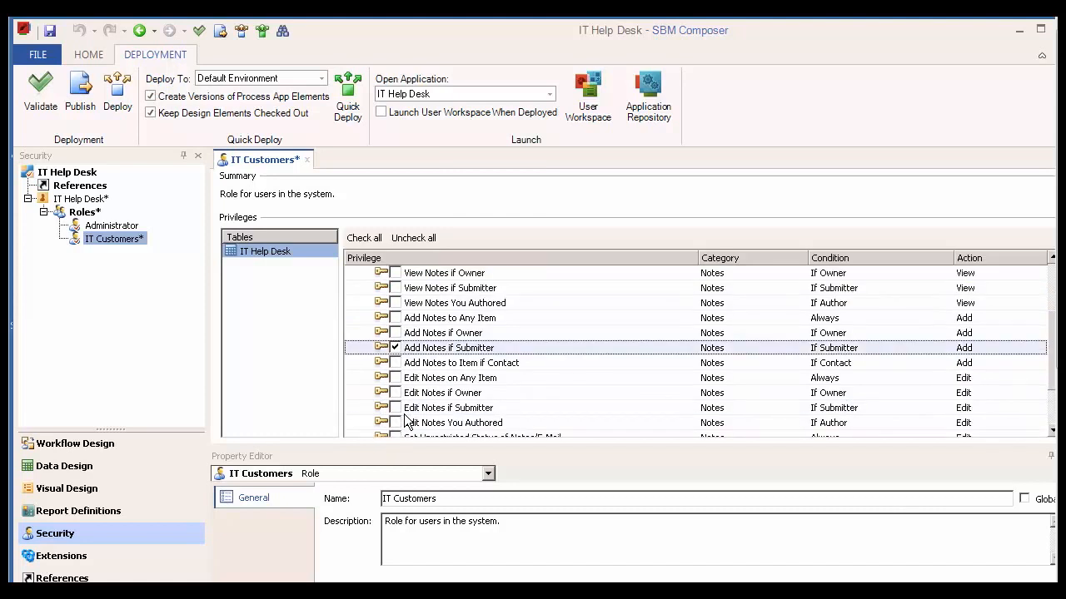
pyautogui.click(396, 288)
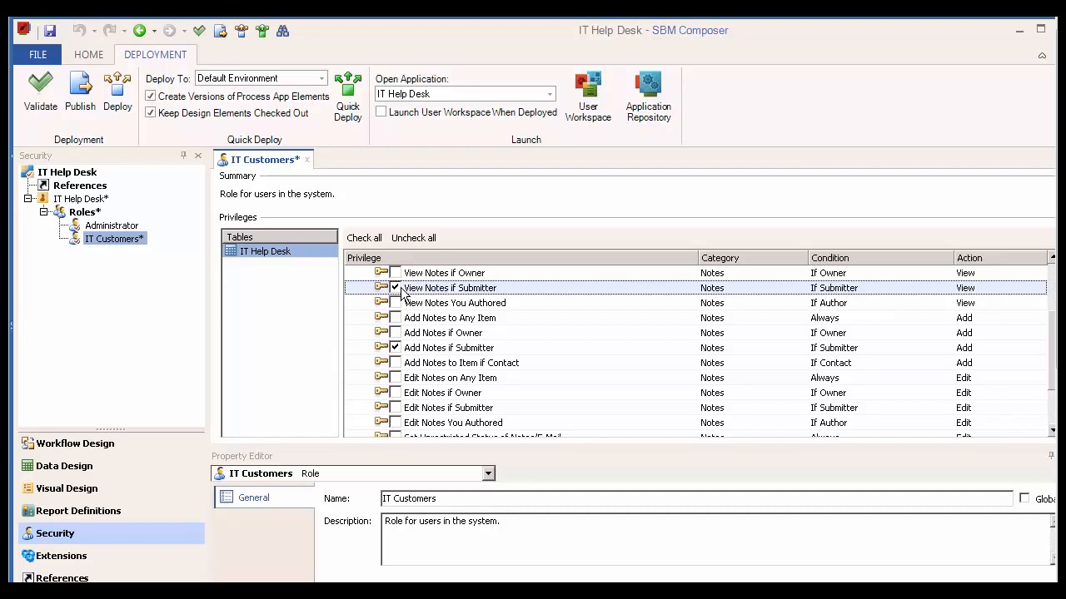
pyautogui.hotkey('ctrl', 's')
# Add a new role to the IT Help Desk application and name it IT Technicians.
pyautogui.rightClick(84, 218)
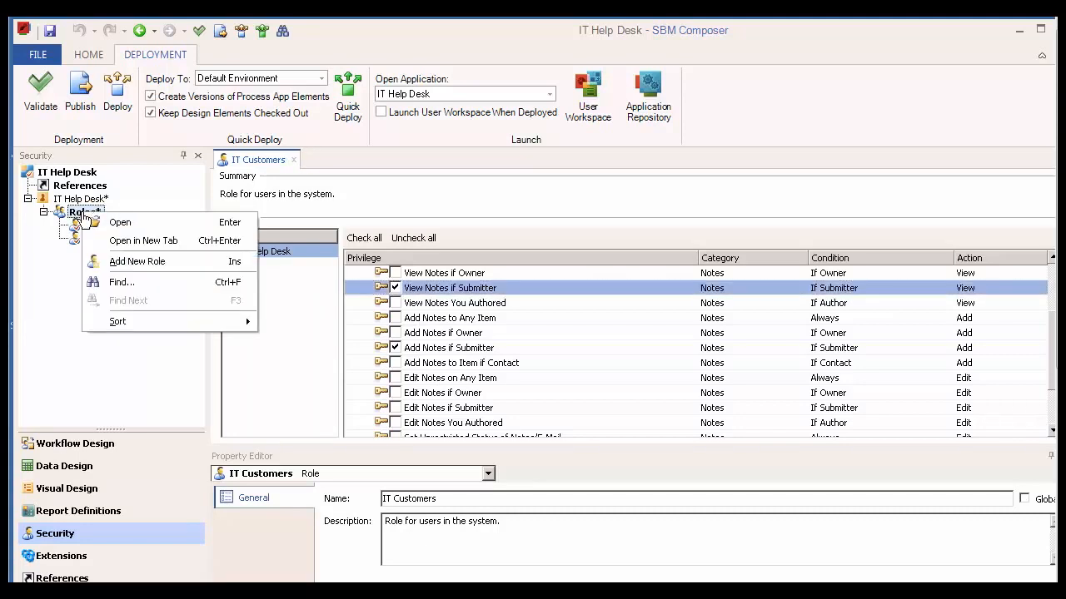
pyautogui.click(133, 260)
pyautogui.rightClick(95, 255)
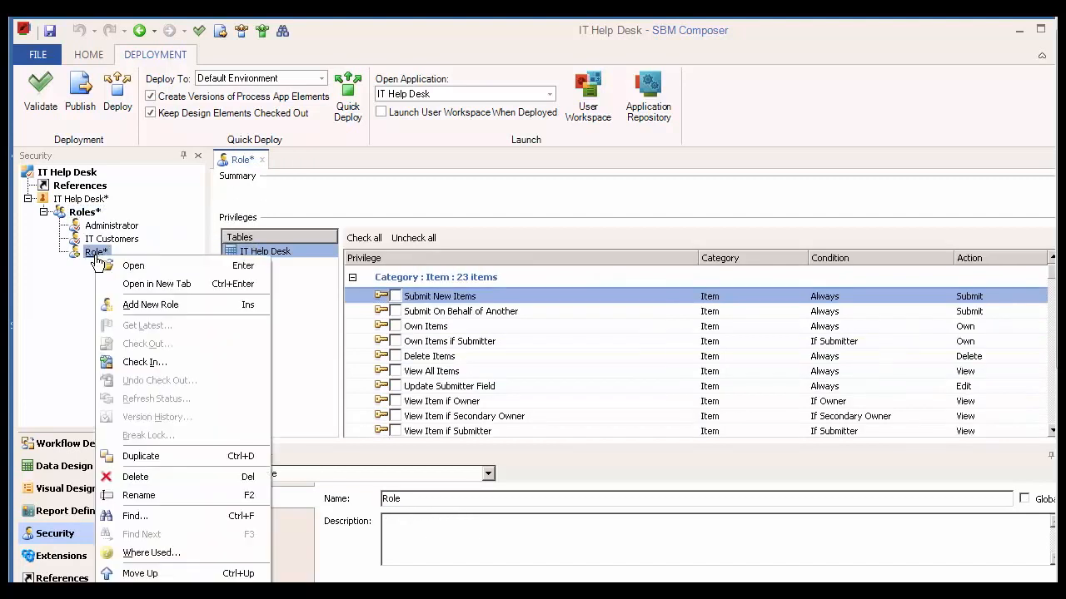
pyautogui.click(189, 498)
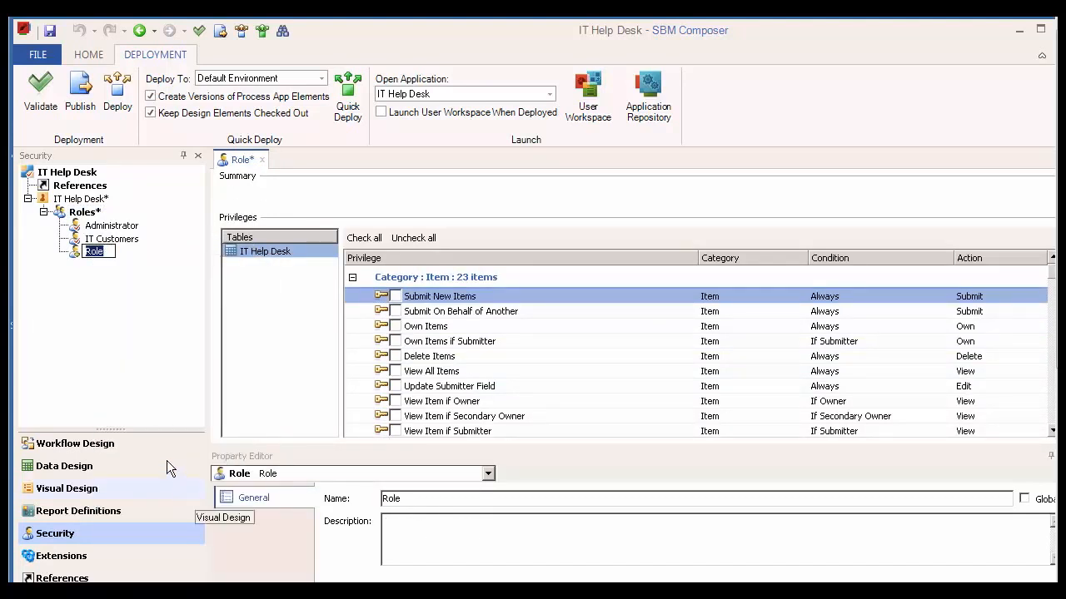
pyautogui.write('IT Technicians')
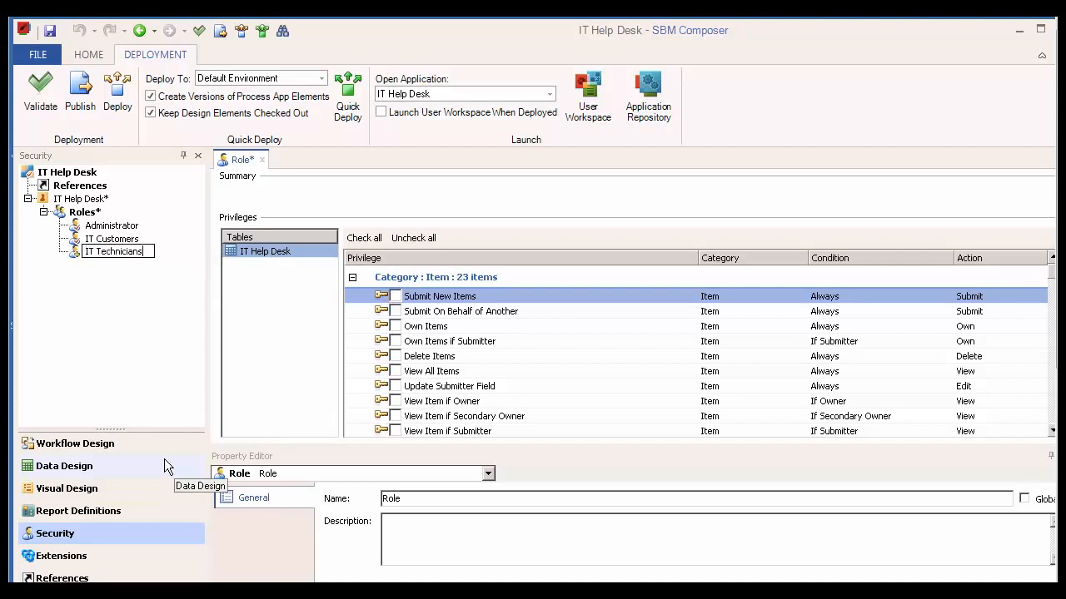
pyautogui.press('Return')
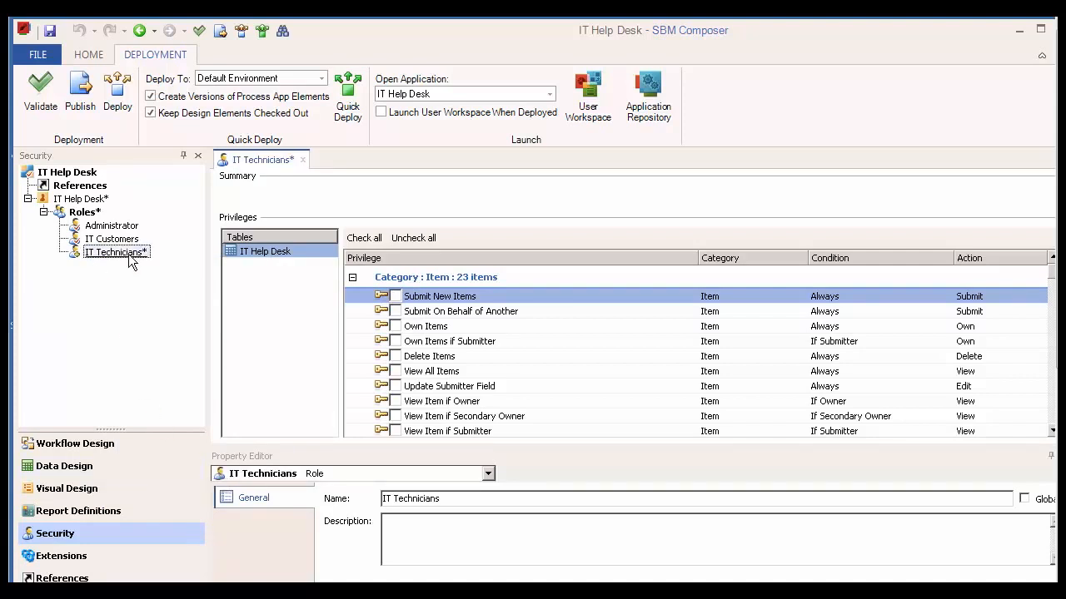
# Grant IT Technicians the Item privileges Submit New Items, Own Items, View All Items, Update All Items and Transition All Items.
pyautogui.click(396, 297)
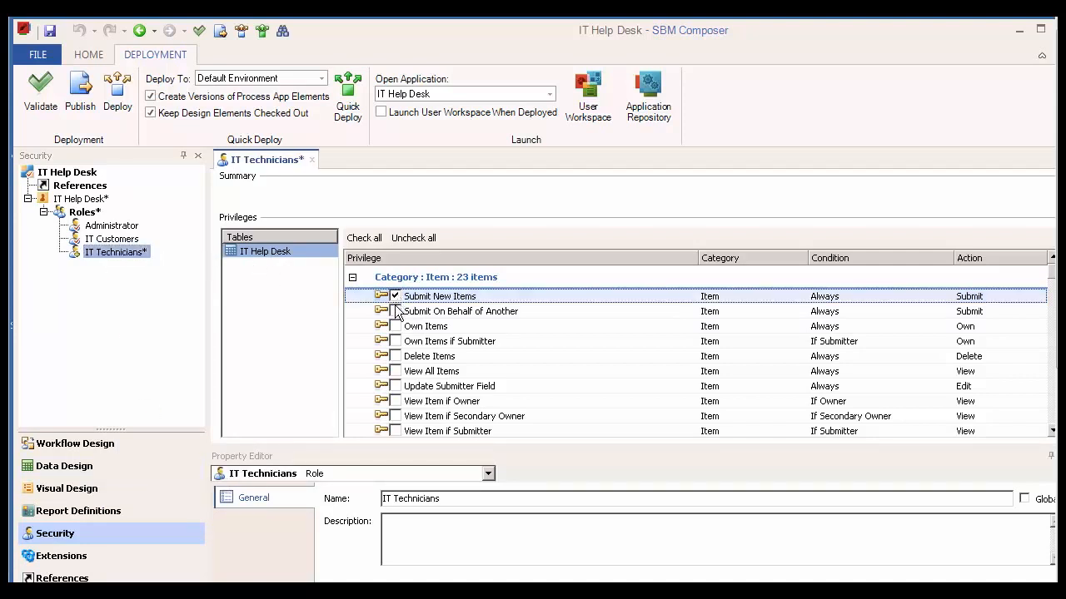
pyautogui.click(397, 327)
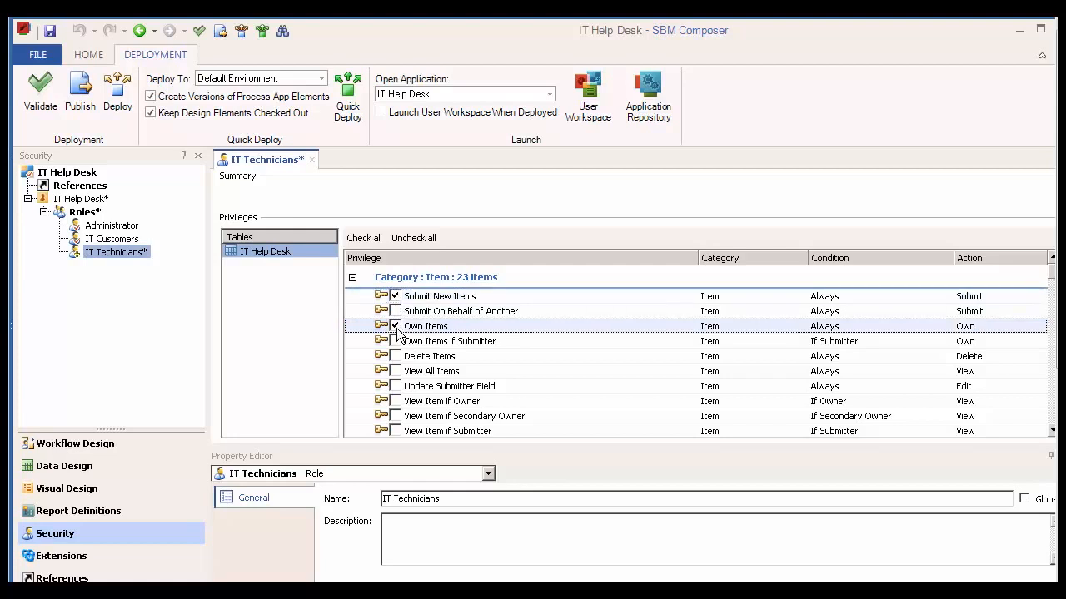
pyautogui.click(395, 372)
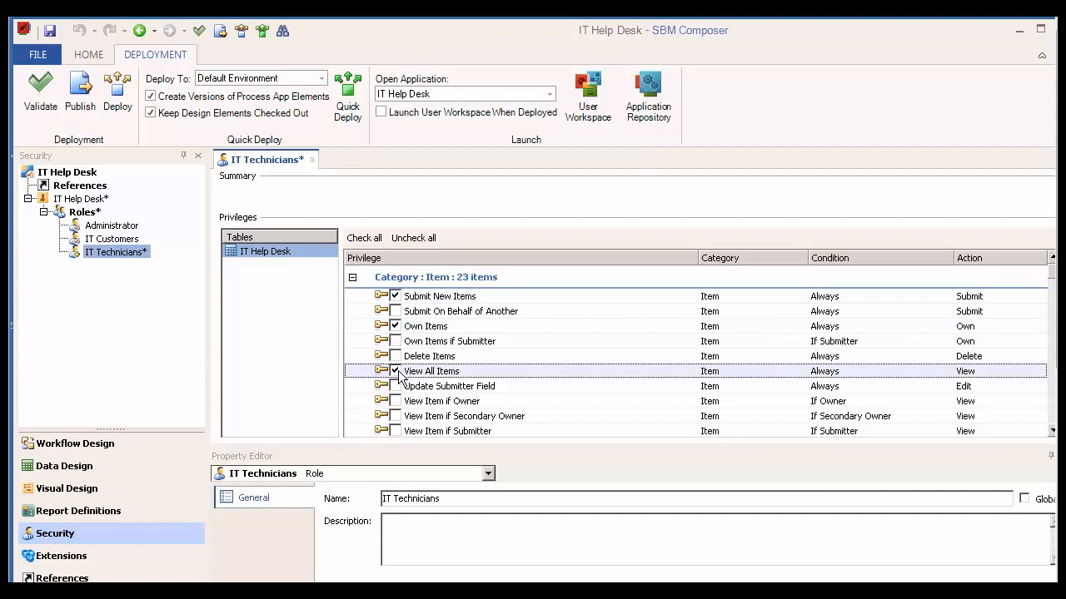
pyautogui.scroll(-2, 403, 393)
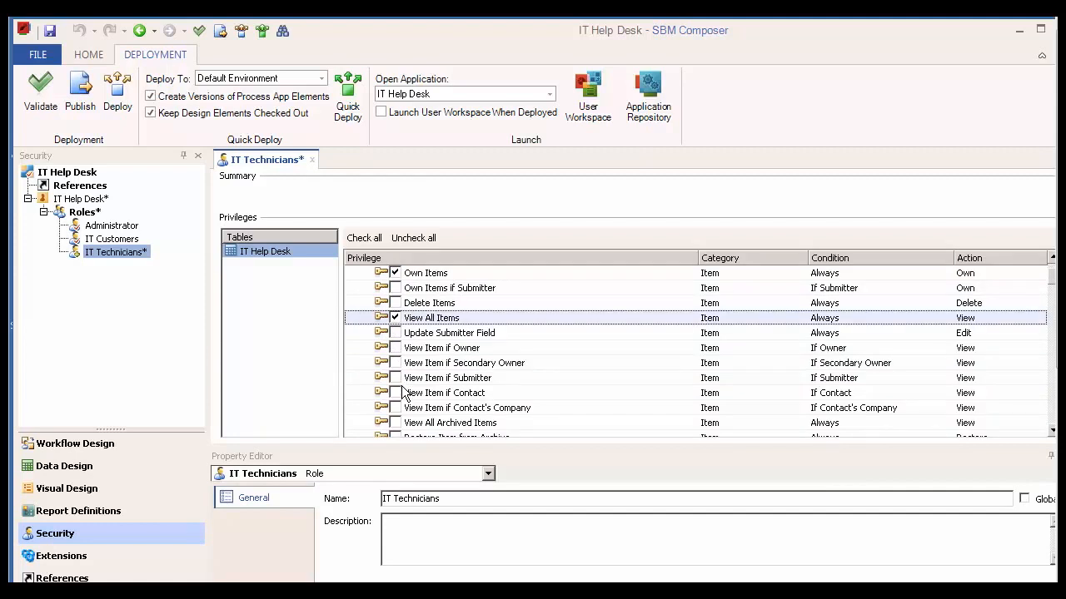
pyautogui.click(395, 408)
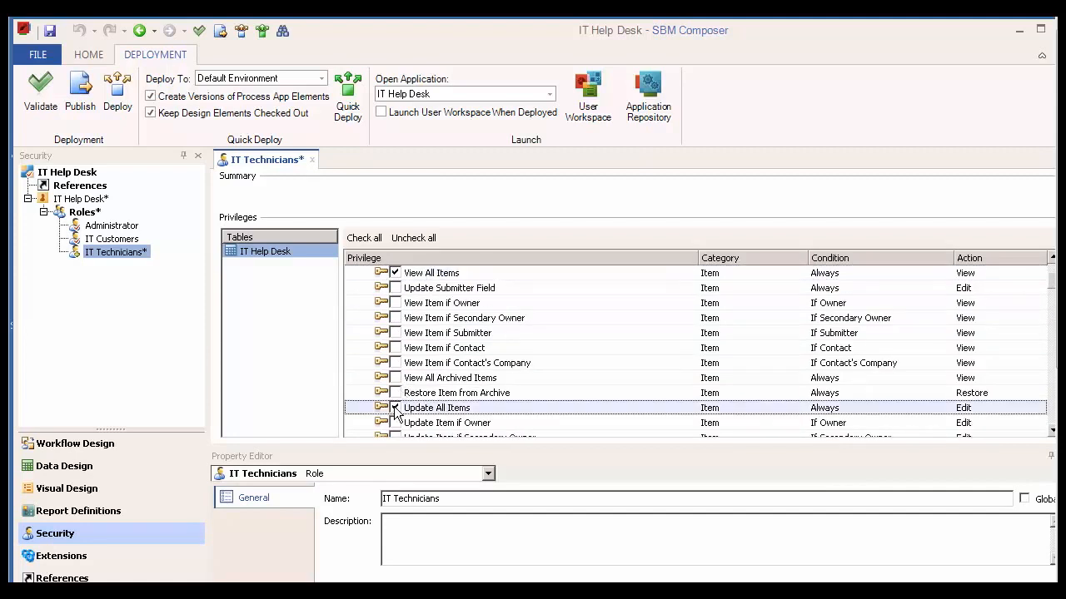
pyautogui.scroll(-1, 396, 412)
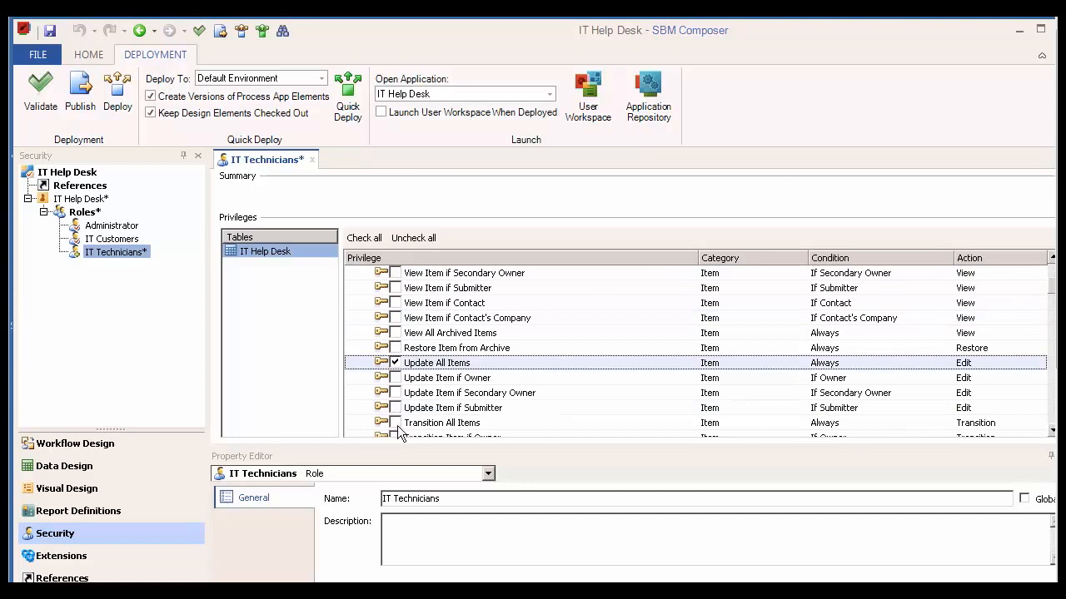
pyautogui.click(395, 423)
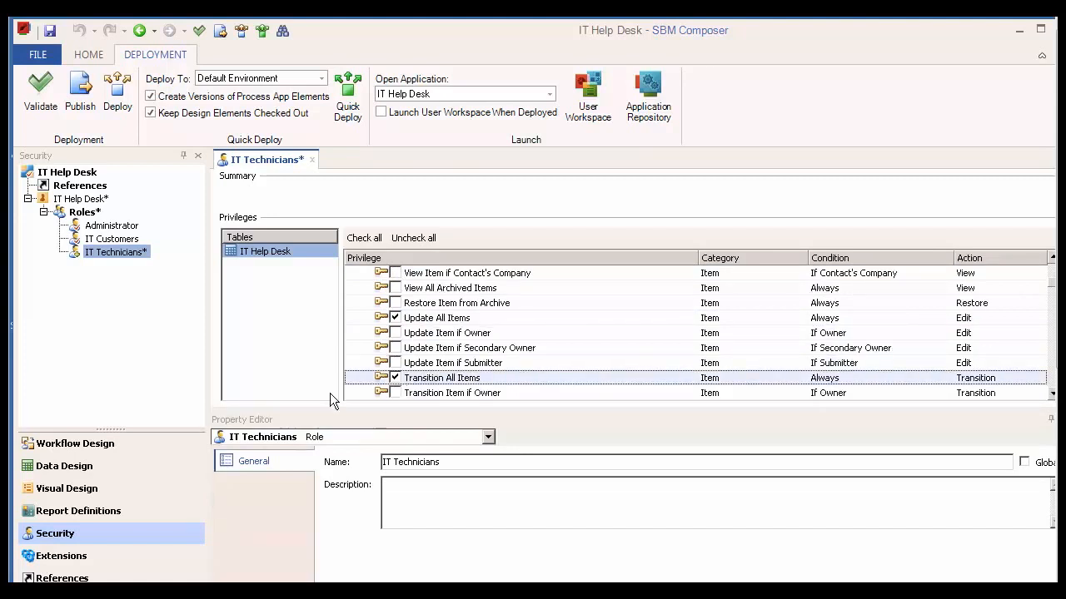
# Associate the IT Technicians role with the IT Technician user field in the IT Help Desk primary table.
pyautogui.click(77, 469)
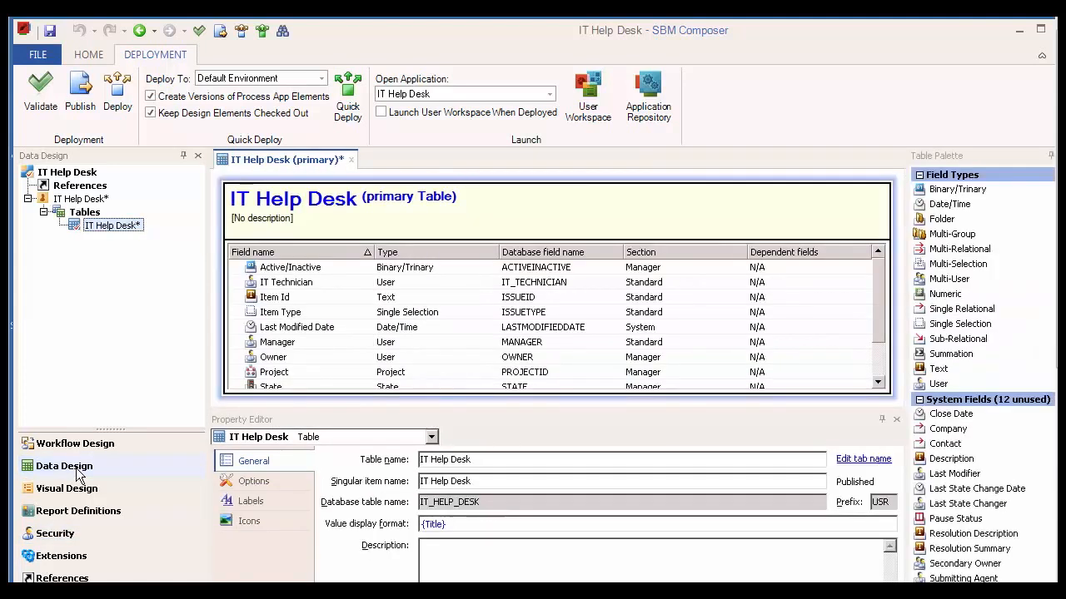
pyautogui.click(279, 284)
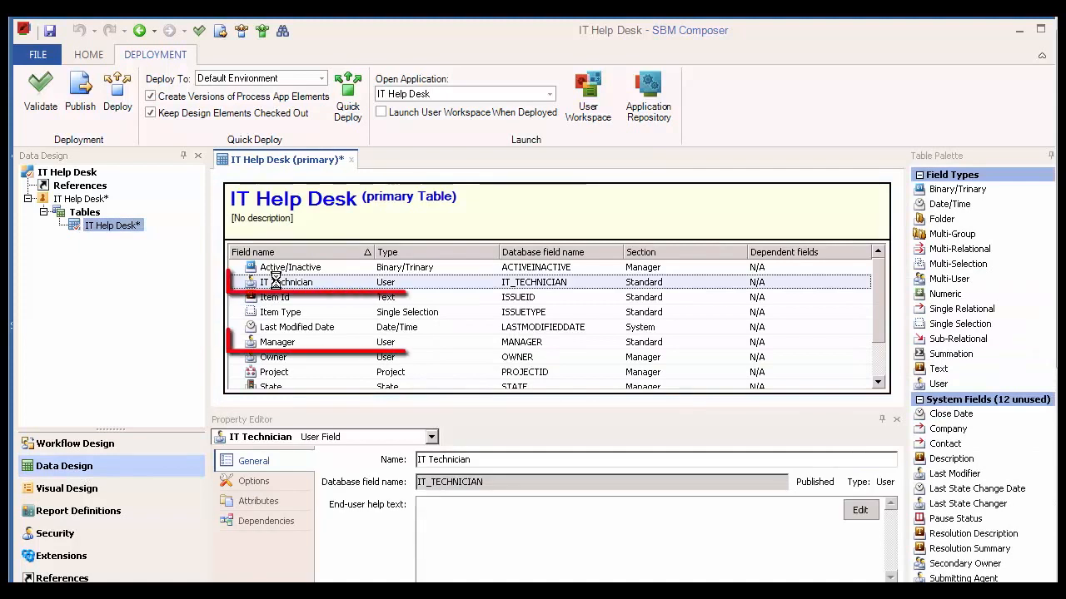
pyautogui.click(254, 481)
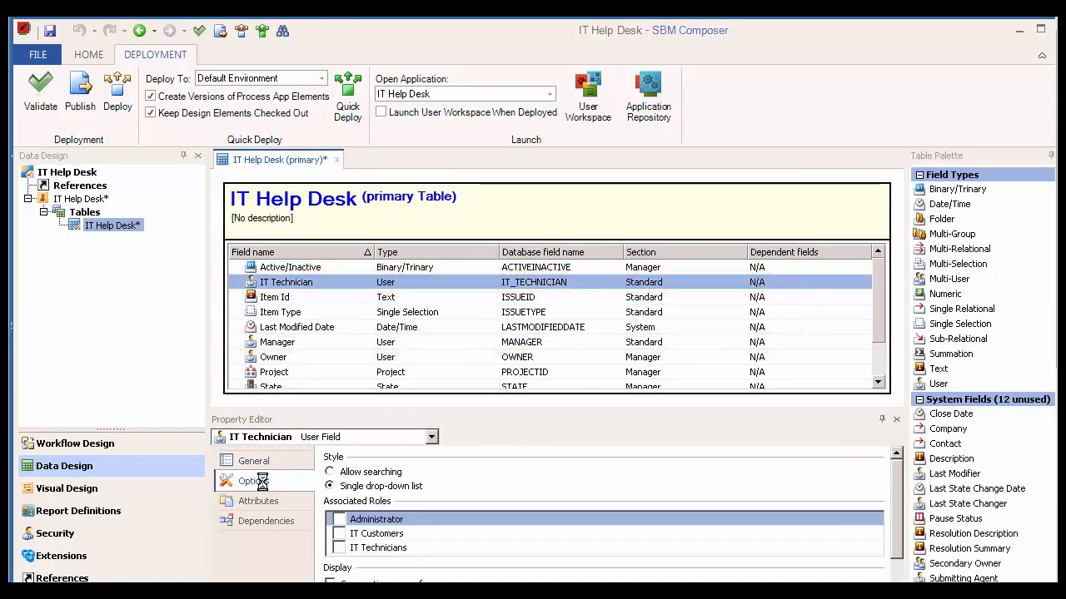
pyautogui.click(339, 549)
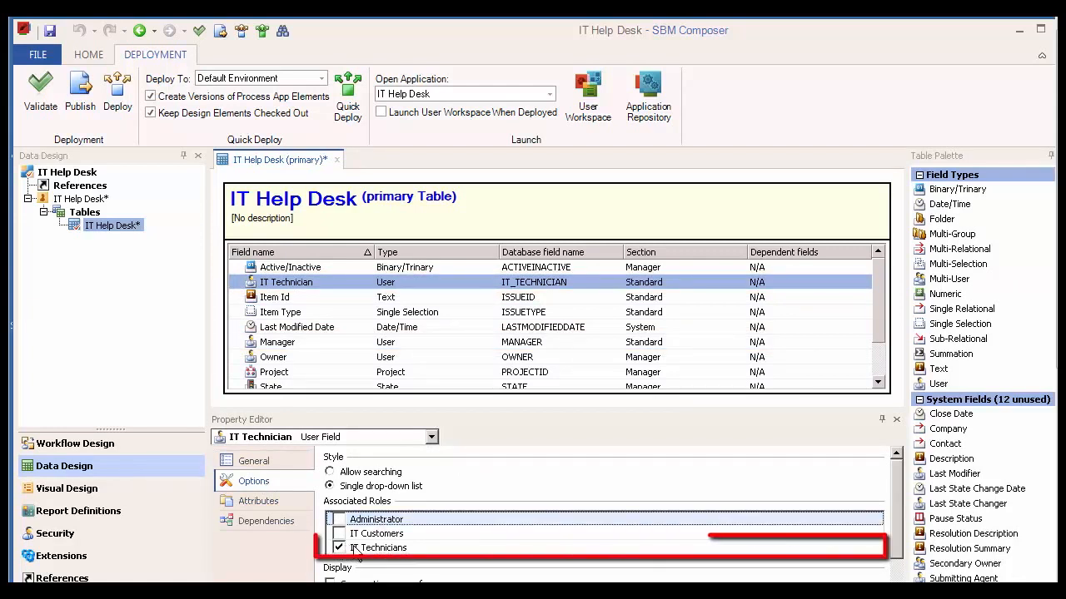